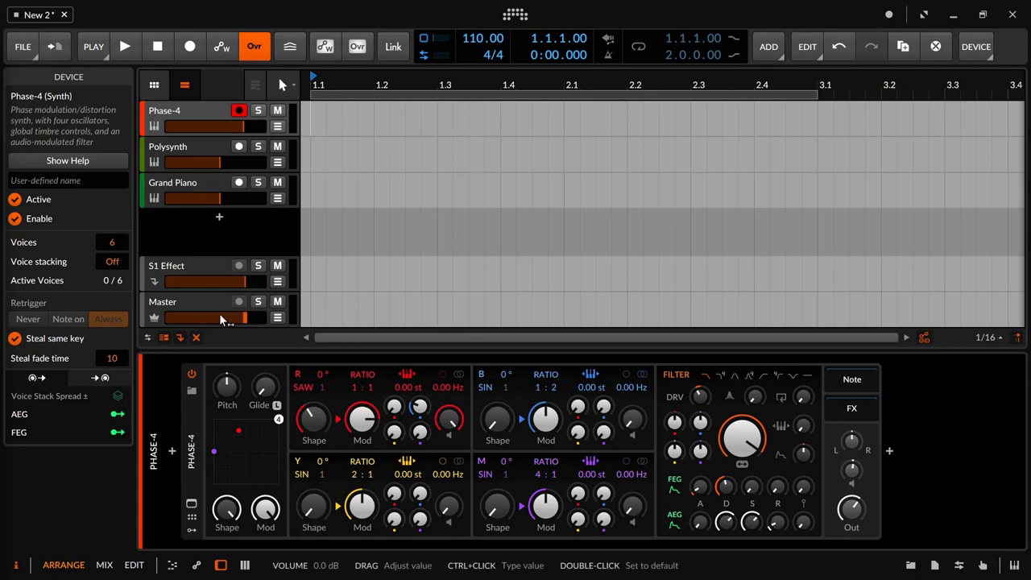
Select the Polysynth track and raise the first oscillator's unison voices to 5v
{"action": "left_click", "coordinate": [195, 146]}
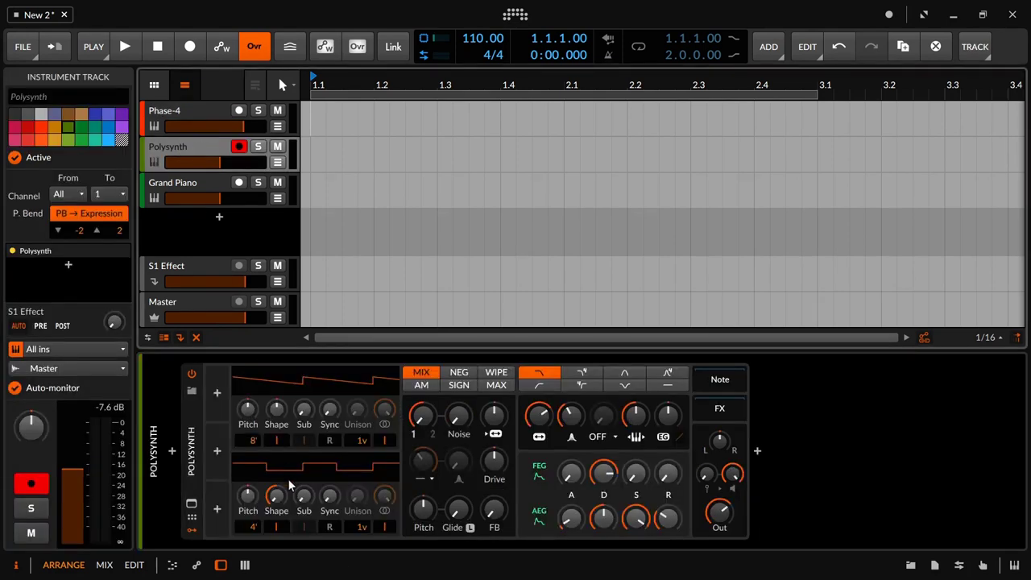
{"action": "left_click", "coordinate": [358, 412]}
{"action": "left_click_drag", "start_coordinate": [358, 412], "coordinate": [357, 413]}
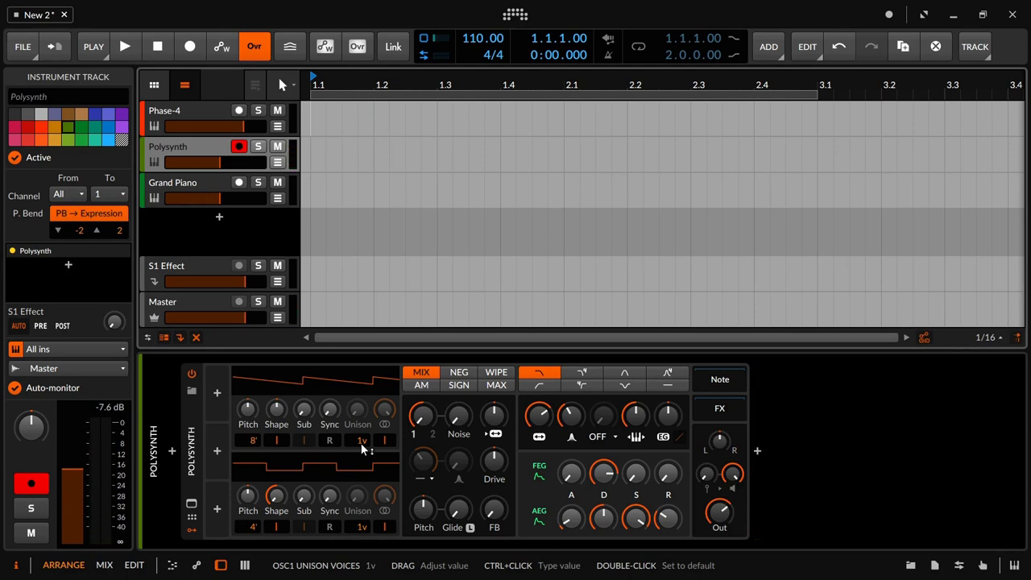
{"action": "left_click_drag", "start_coordinate": [360, 442], "coordinate": [360, 423]}
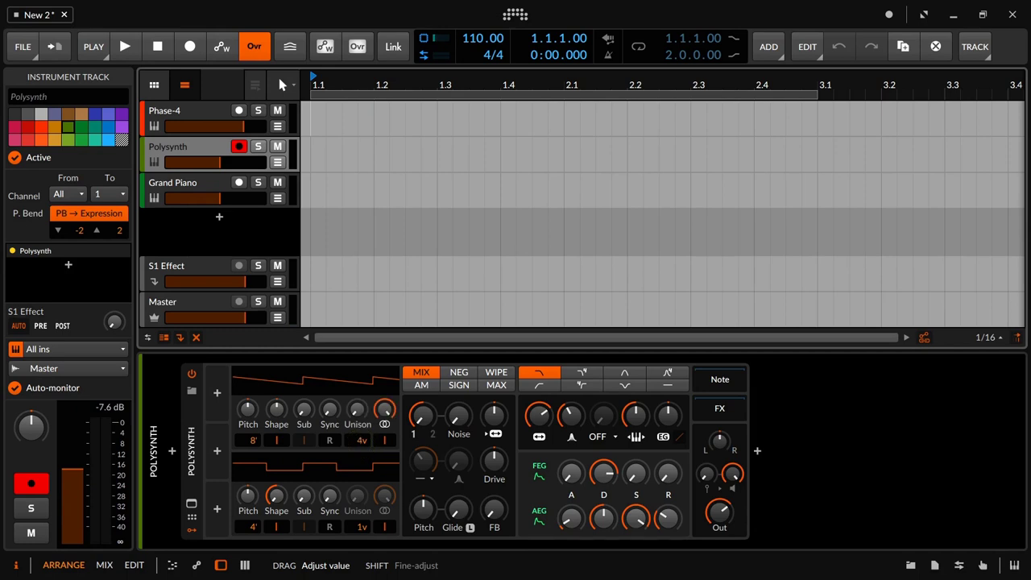
{"action": "left_click", "coordinate": [353, 408]}
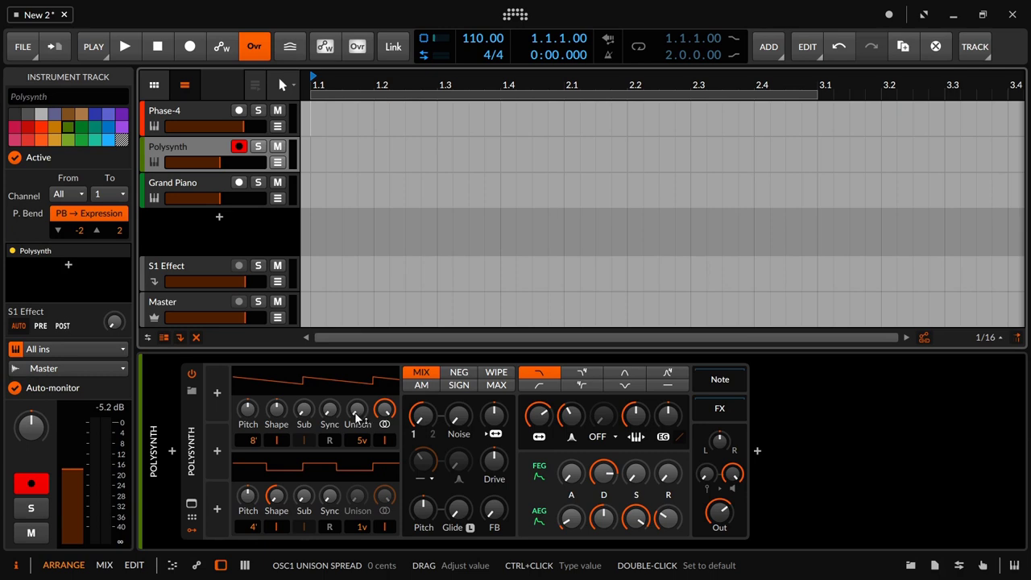
Set the unison spread of Polysynth's first oscillator to 50 cents
{"action": "left_click_drag", "start_coordinate": [358, 414], "coordinate": [359, 385]}
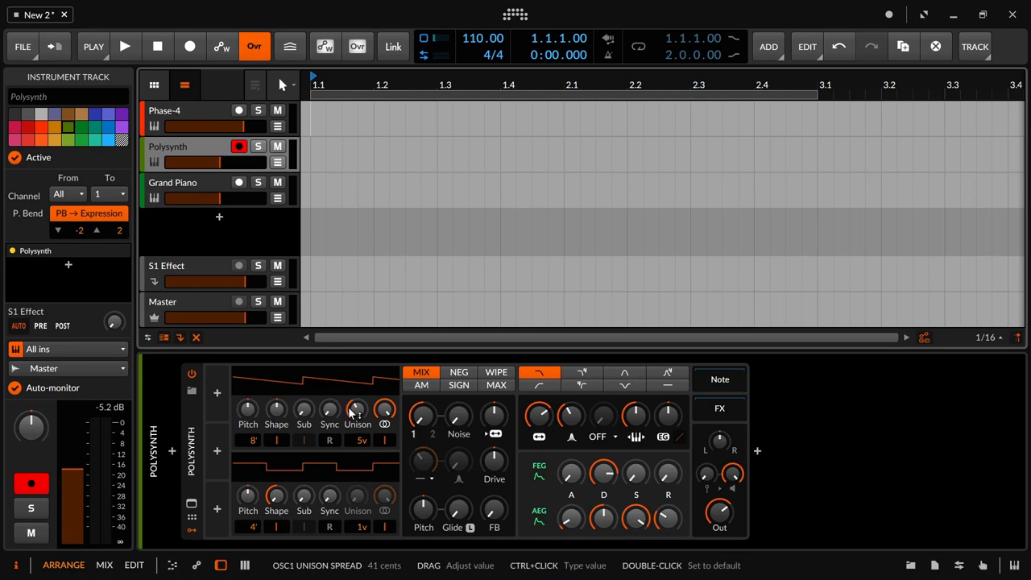
{"action": "left_click_drag", "start_coordinate": [351, 414], "coordinate": [351, 407]}
{"action": "left_click_drag", "start_coordinate": [353, 413], "coordinate": [352, 413]}
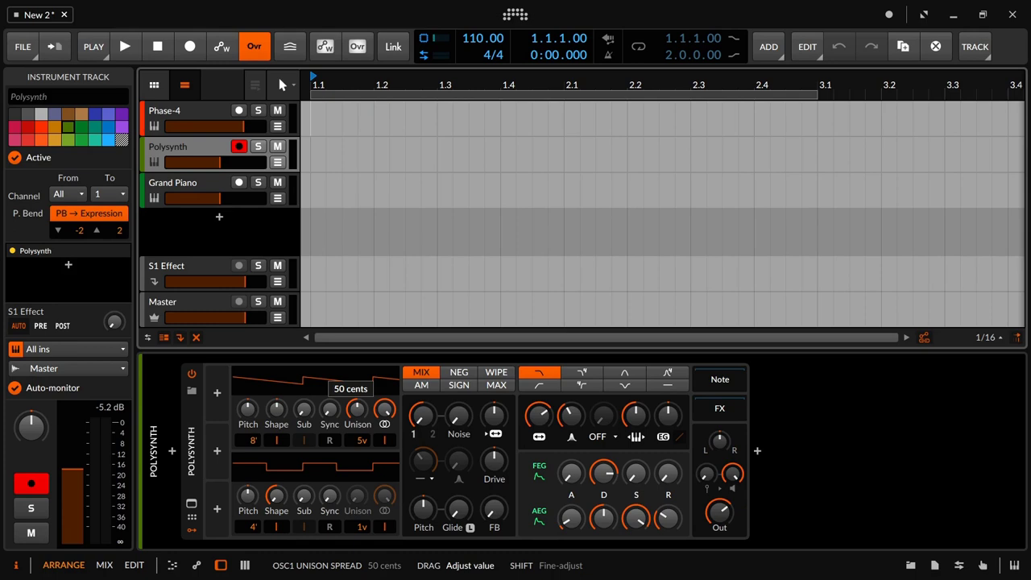
{"action": "left_click_drag", "start_coordinate": [353, 412], "coordinate": [357, 417]}
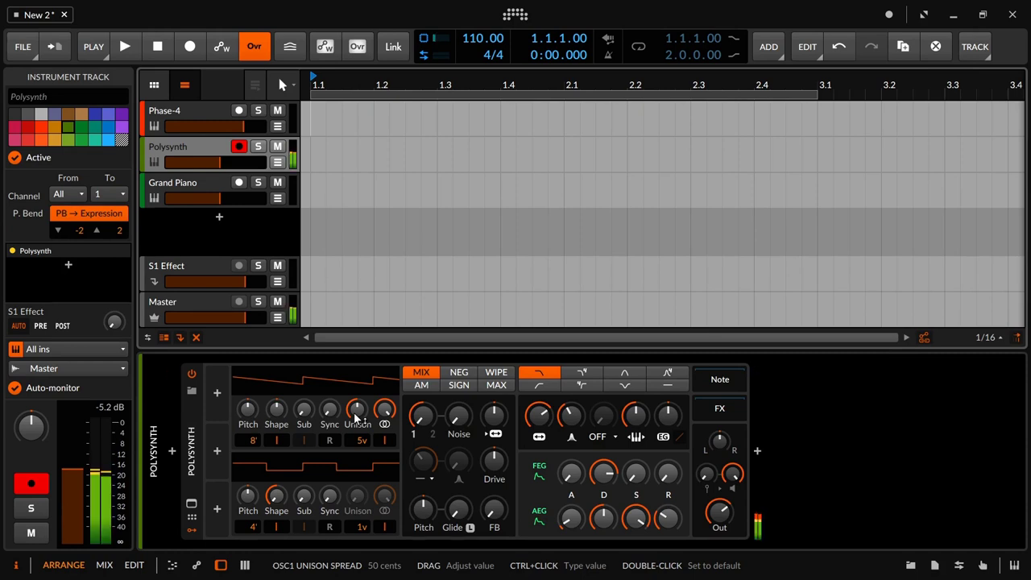
{"action": "left_click_drag", "start_coordinate": [357, 417], "coordinate": [357, 416]}
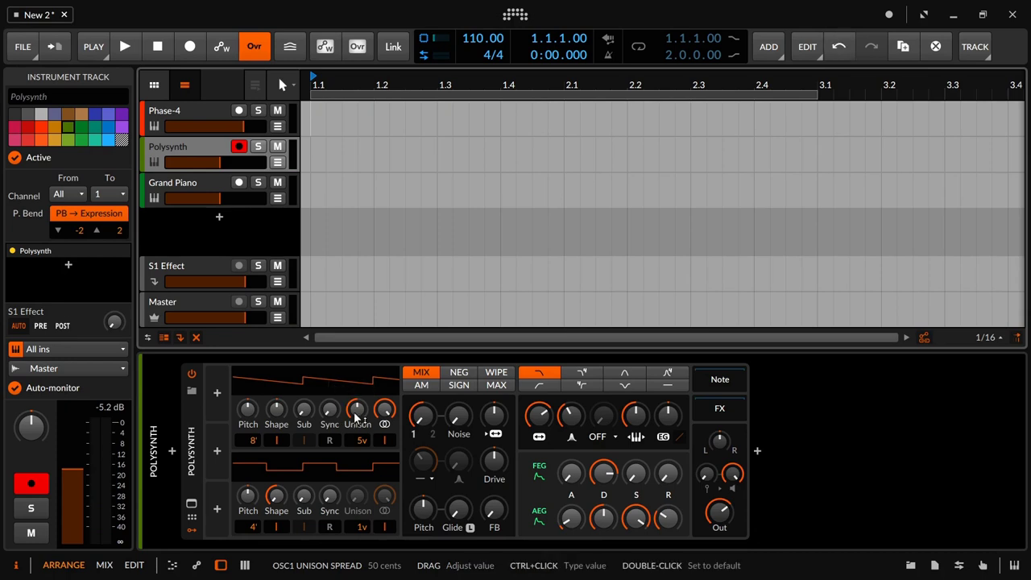
Reset the first oscillator's unison spread and unison voices to their defaults
{"action": "left_click", "coordinate": [358, 416]}
{"action": "double_click", "coordinate": [358, 417]}
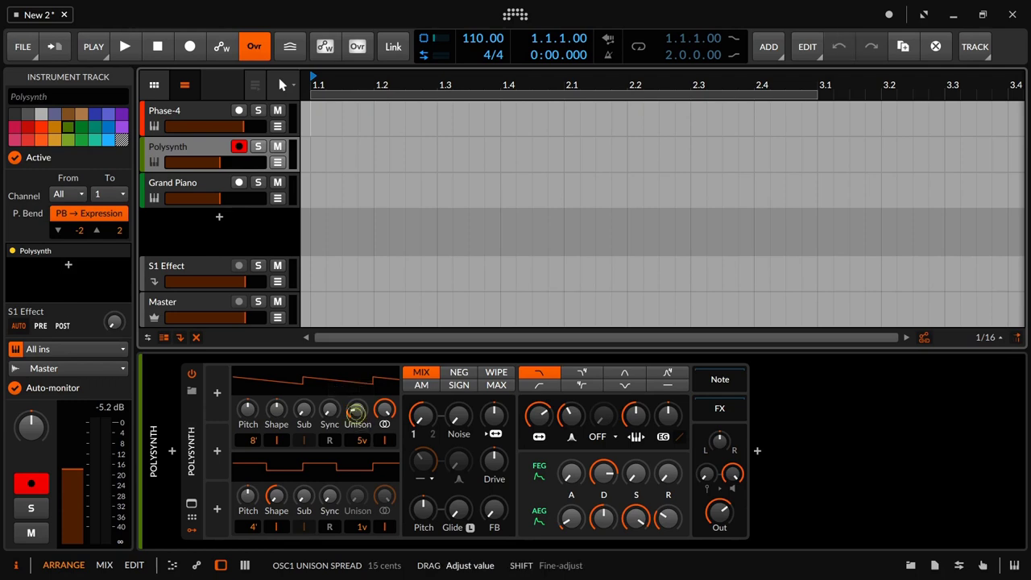
{"action": "double_click", "coordinate": [362, 440]}
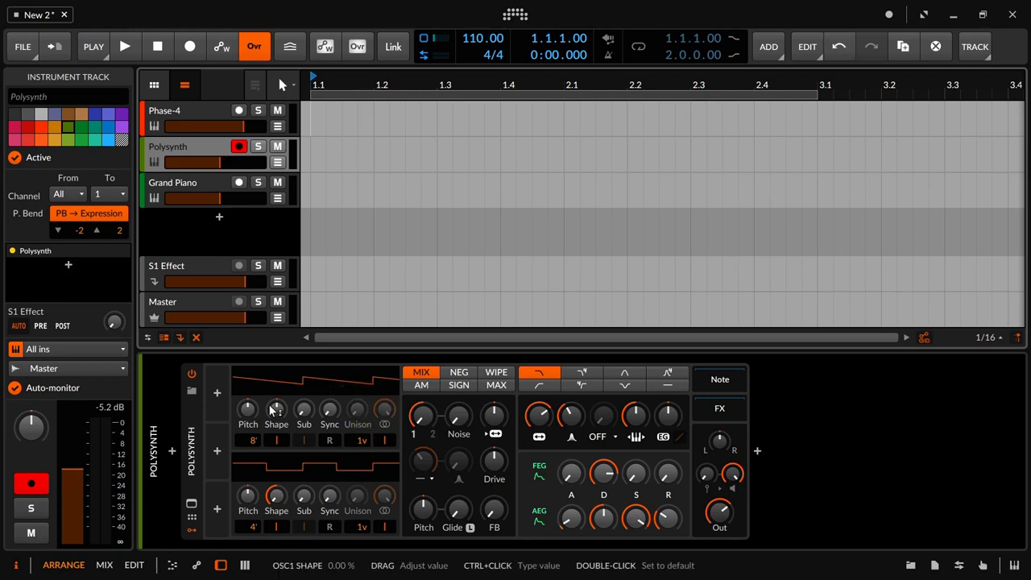
On the Phase-4 device, try 64 voices and a voice stacking of 5, restoring 6 voices and stacking Off after each trial
{"action": "left_click", "coordinate": [207, 112]}
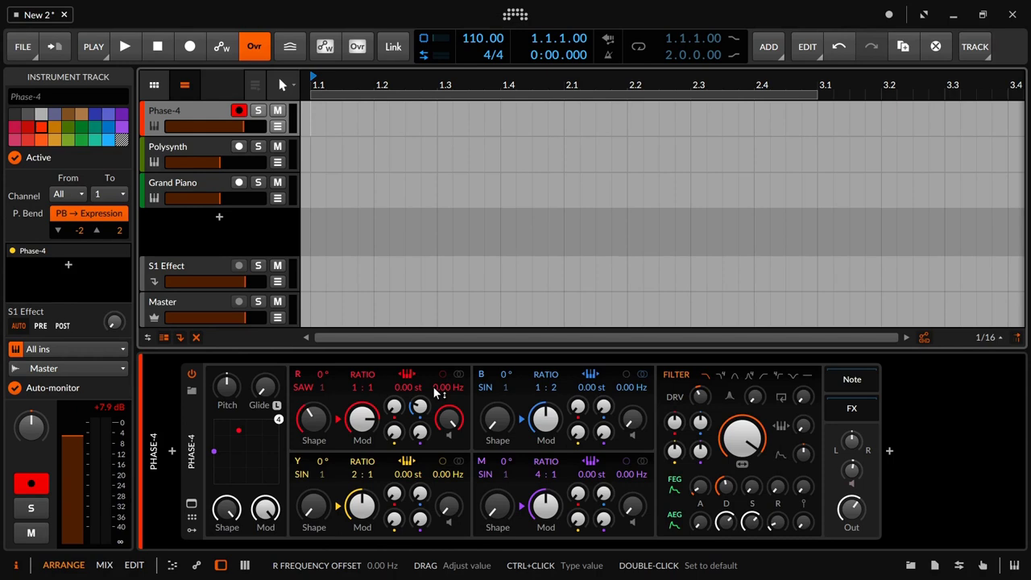
{"action": "left_click", "coordinate": [193, 439]}
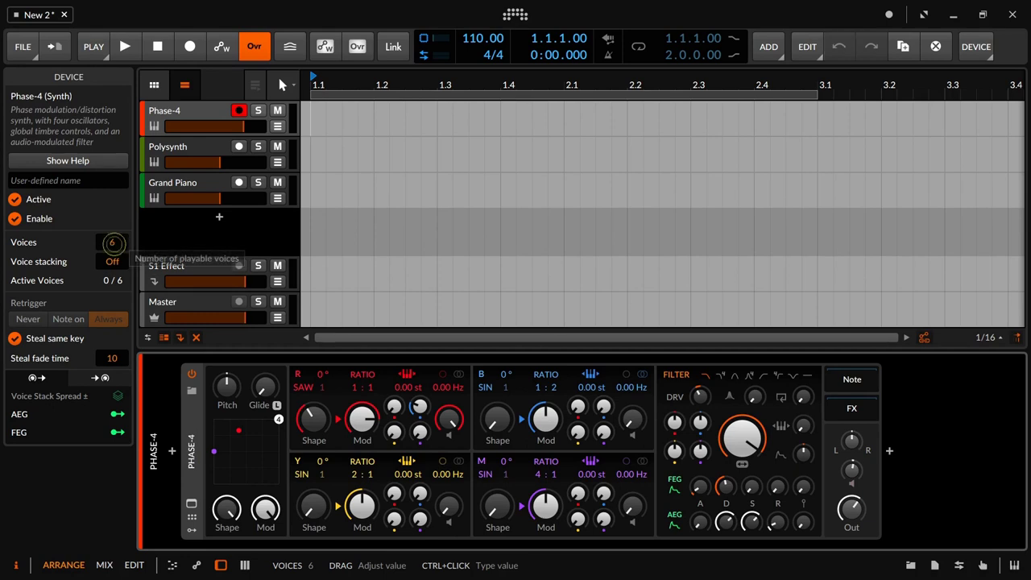
{"action": "left_click_drag", "start_coordinate": [115, 246], "coordinate": [115, 197]}
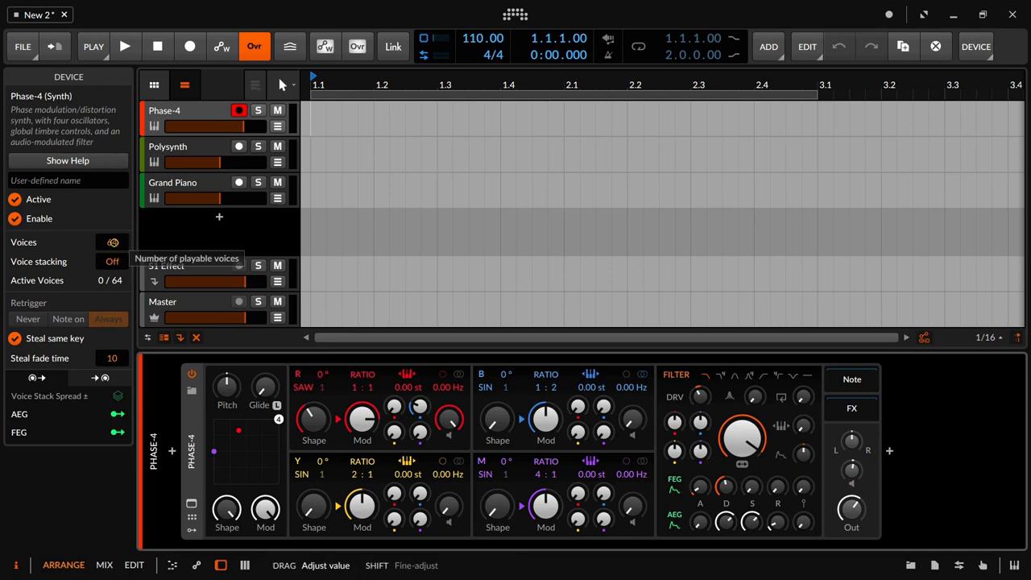
{"action": "left_click_drag", "start_coordinate": [116, 247], "coordinate": [115, 307]}
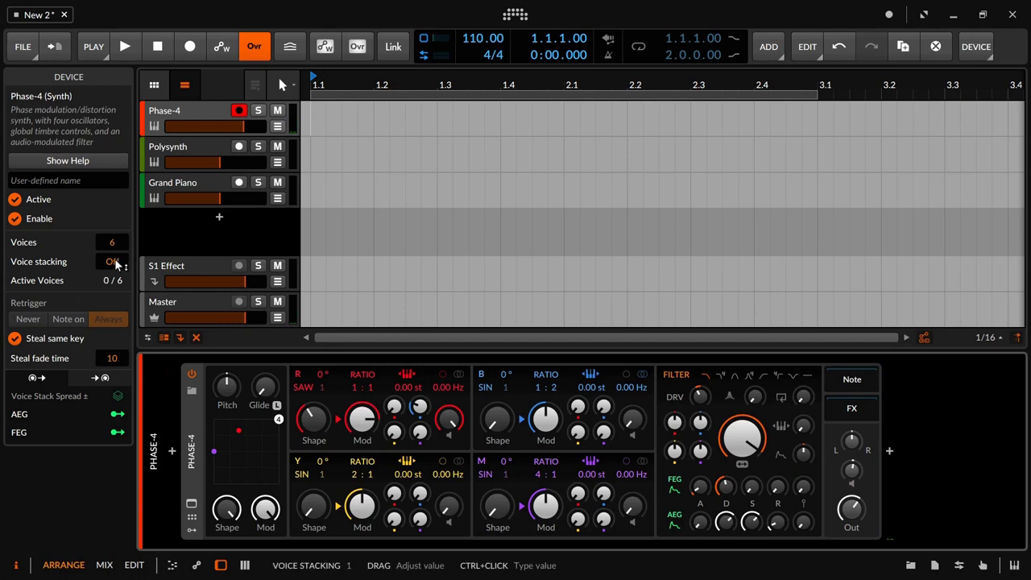
{"action": "left_click_drag", "start_coordinate": [116, 264], "coordinate": [117, 270]}
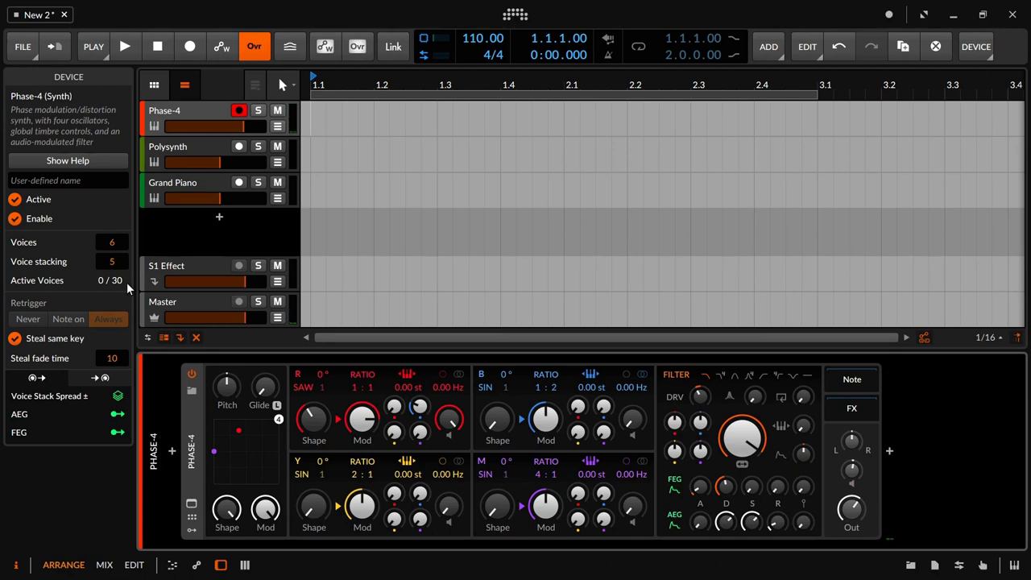
{"action": "left_click_drag", "start_coordinate": [112, 261], "coordinate": [112, 306]}
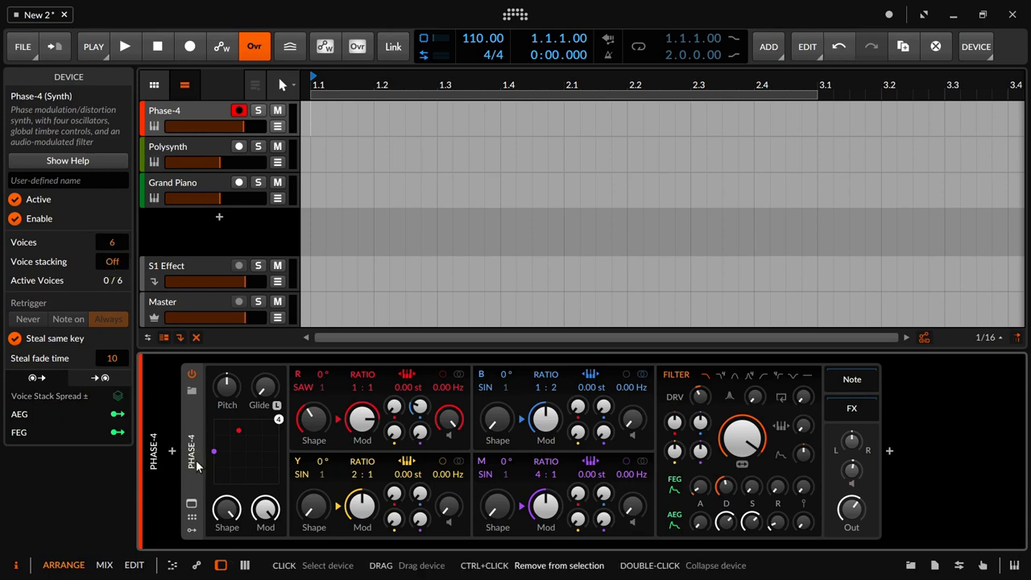
Group the Phase-4 device into an Instrument Layer and duplicate its layer four times
{"action": "key", "text": "ctrl+g"}
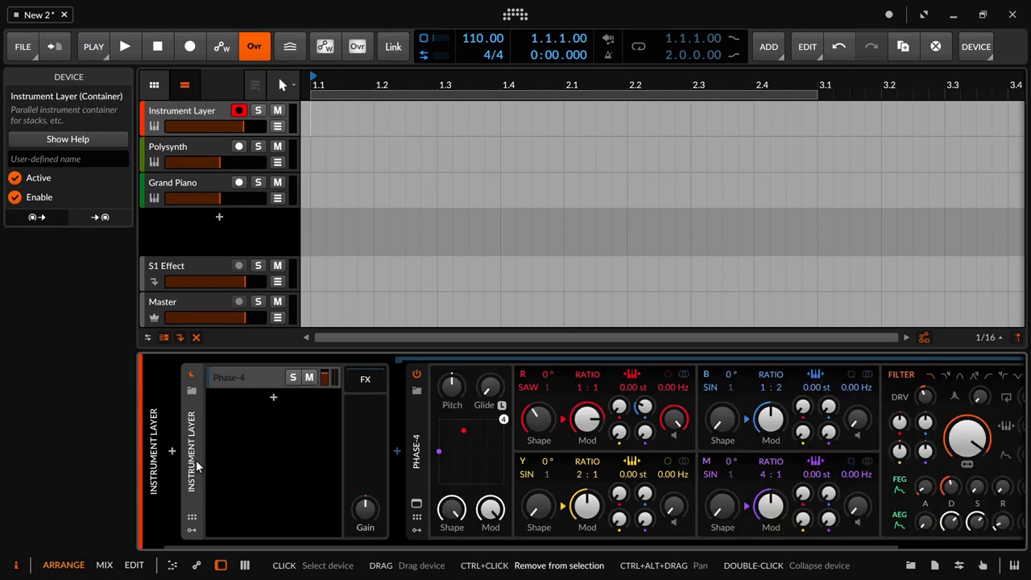
{"action": "left_click", "coordinate": [261, 385]}
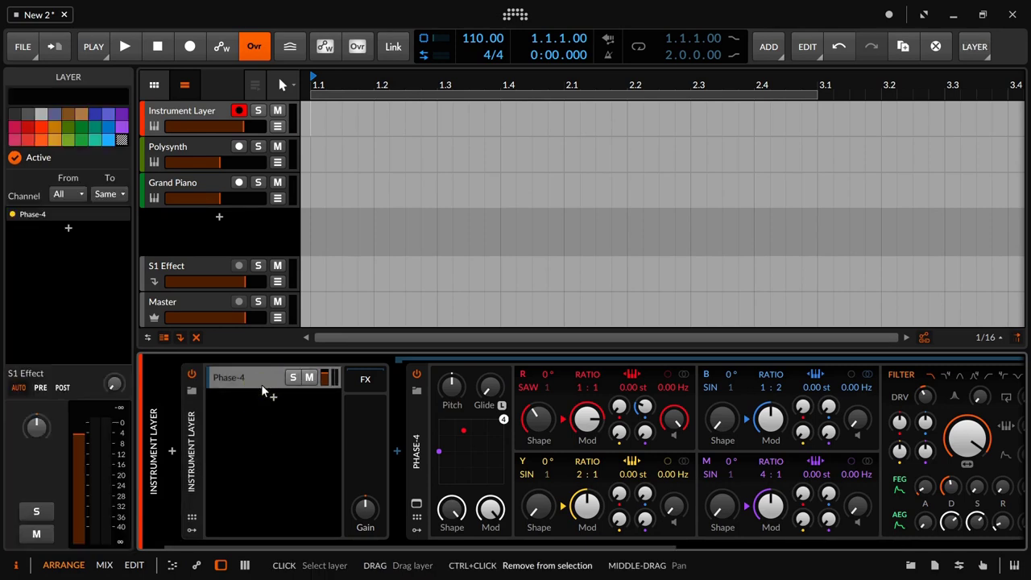
{"action": "key", "text": "ctrl+d"}
{"action": "key", "text": "ctrl+d"}
{"action": "key", "text": "ctrl+d"}
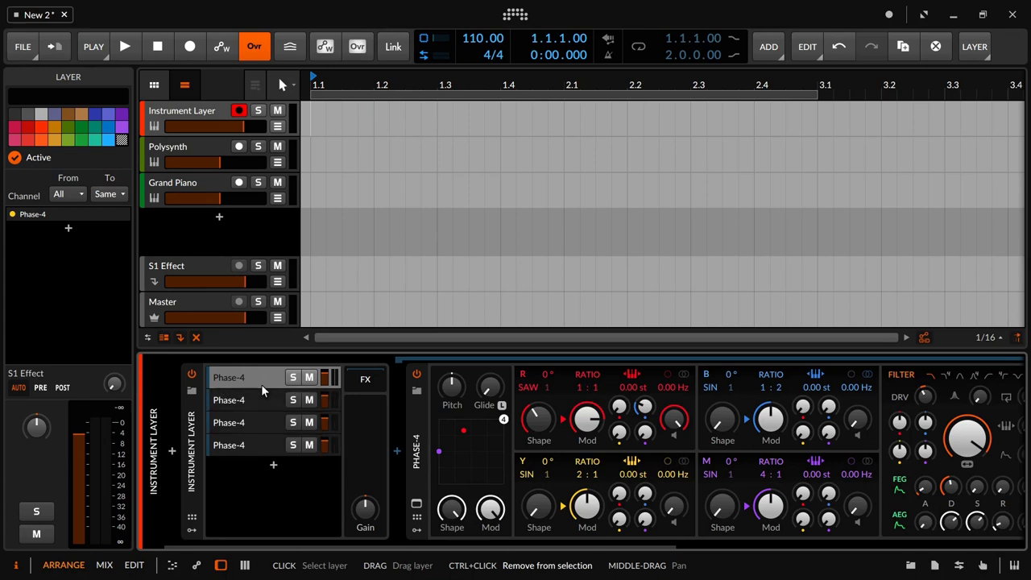
{"action": "key", "text": "ctrl+d"}
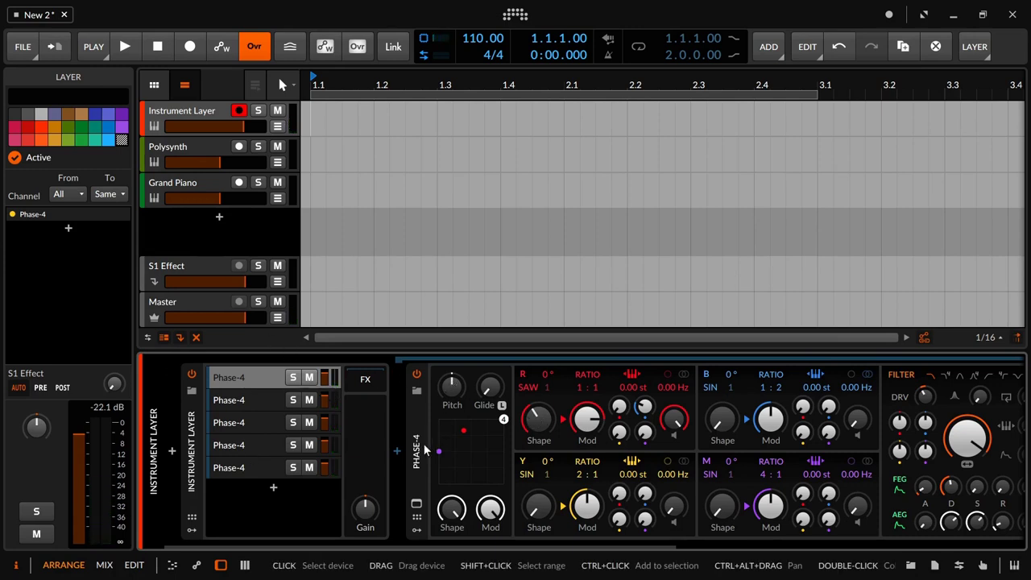
{"action": "left_click", "coordinate": [256, 400]}
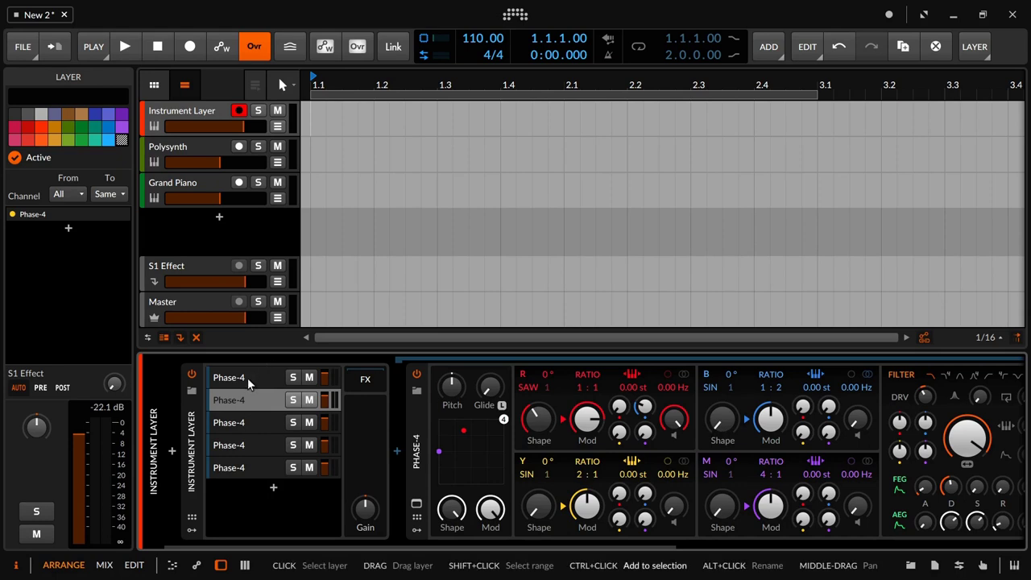
Undo the four layer duplications and the grouping of Phase-4
{"action": "key", "text": "ctrl+z"}
{"action": "key", "text": "ctrl+z"}
{"action": "key", "text": "ctrl+z"}
{"action": "key", "text": "ctrl+z"}
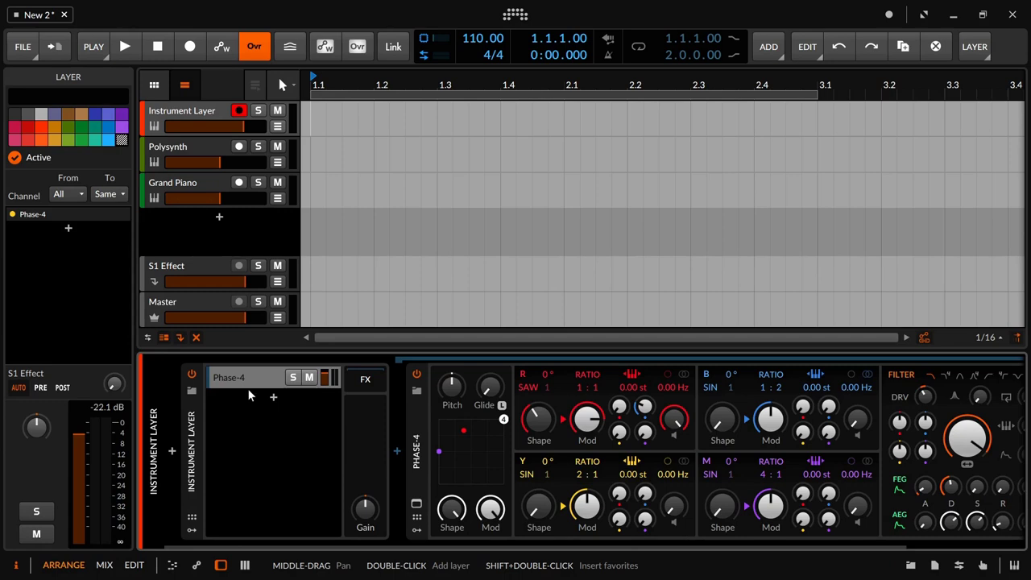
{"action": "key", "text": "ctrl+z"}
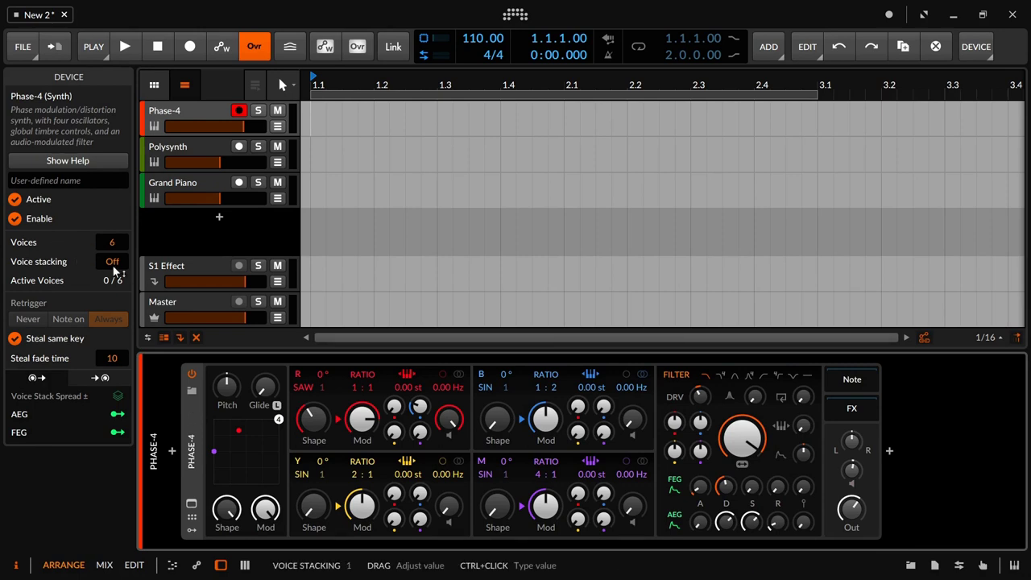
Set Phase-4's voice stacking to 5 and activate modulation mapping for its Voice Stack Spread ± source
{"action": "left_click_drag", "start_coordinate": [113, 272], "coordinate": [113, 257]}
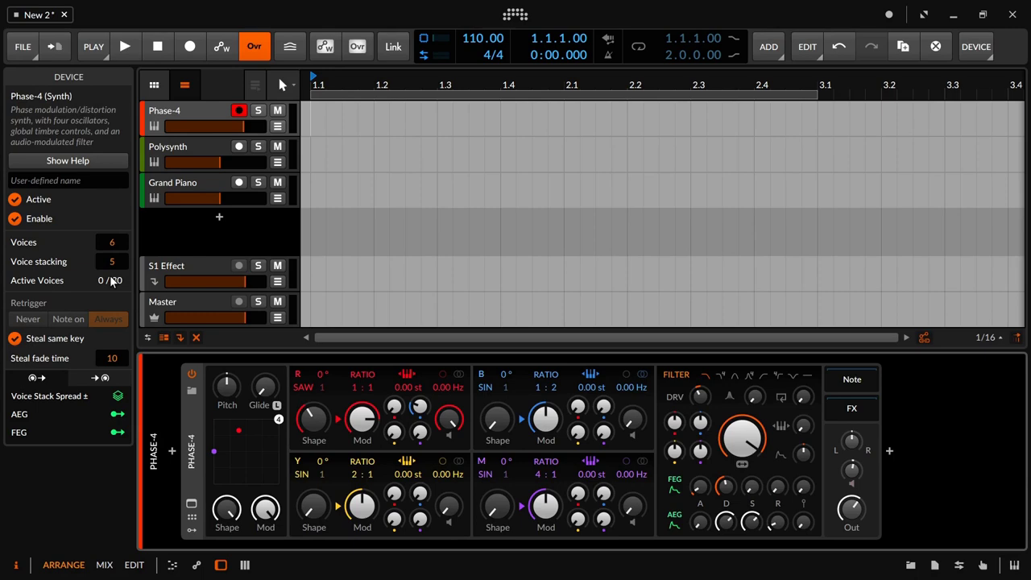
{"action": "left_click", "coordinate": [194, 153]}
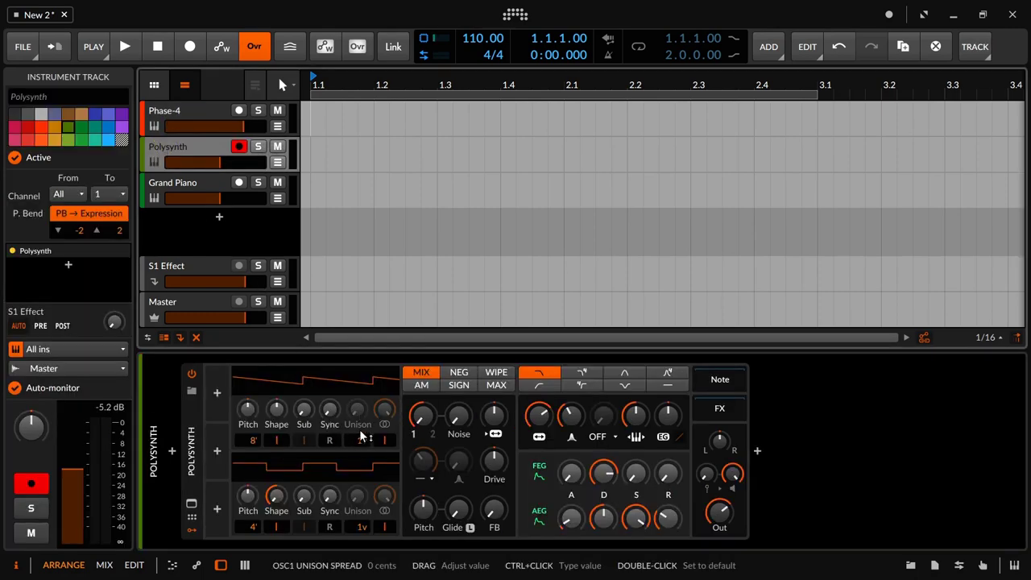
{"action": "left_click", "coordinate": [191, 113]}
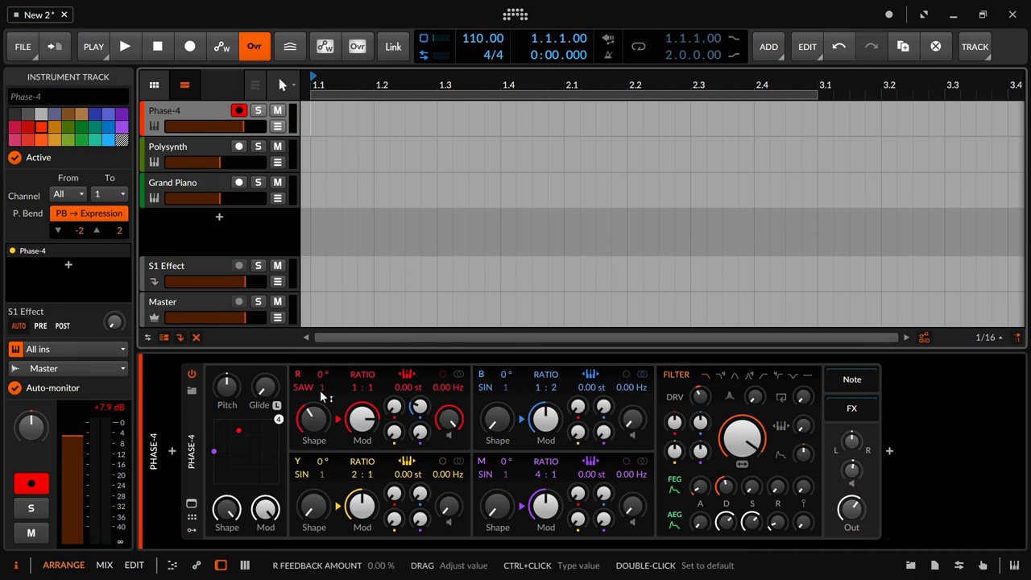
{"action": "left_click", "coordinate": [191, 442]}
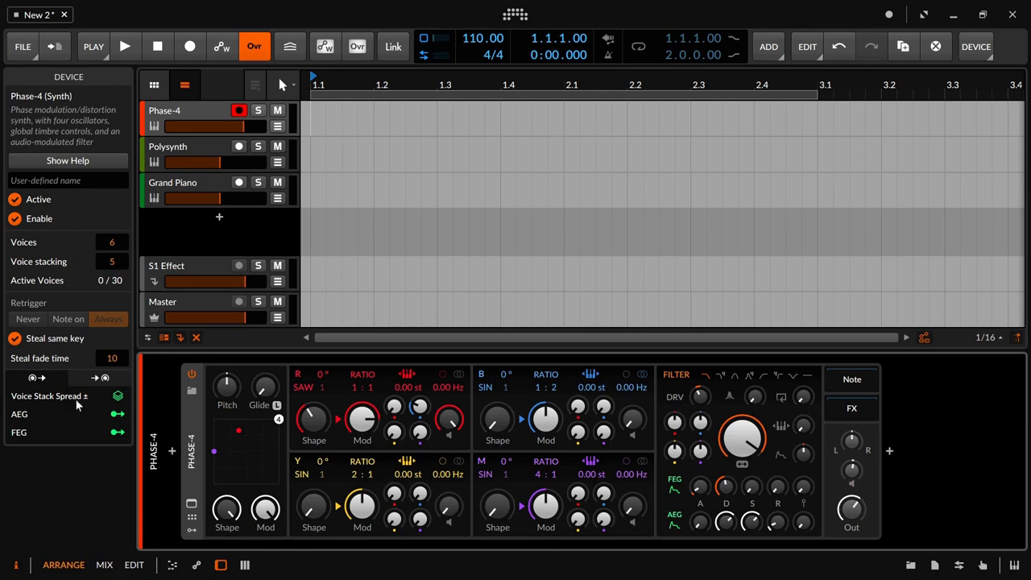
{"action": "left_click", "coordinate": [119, 397]}
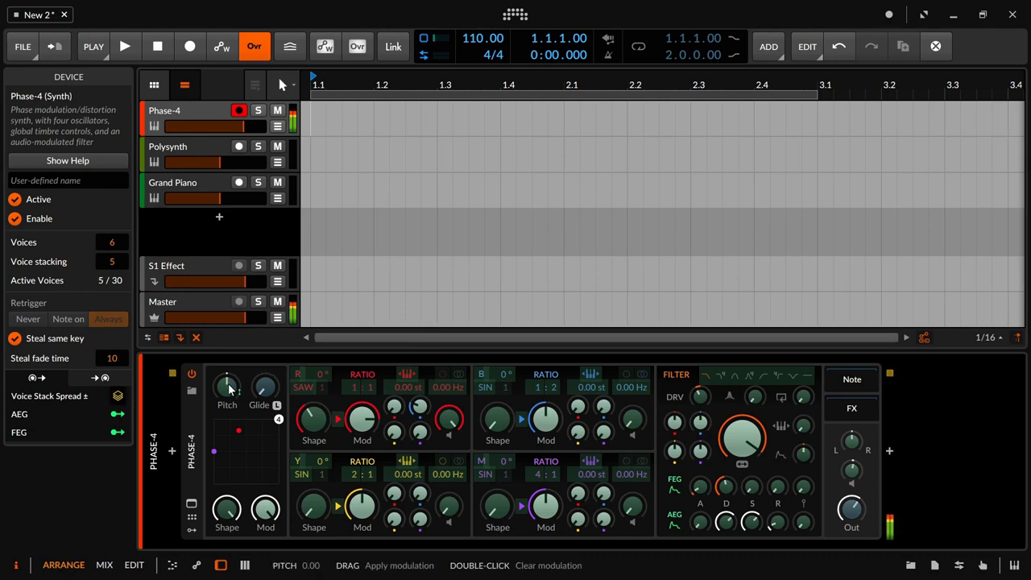
Map Voice Stack Spread ± to Phase-4's global Pitch with an amount of 0.387 and play a test note
{"action": "left_click", "coordinate": [228, 386]}
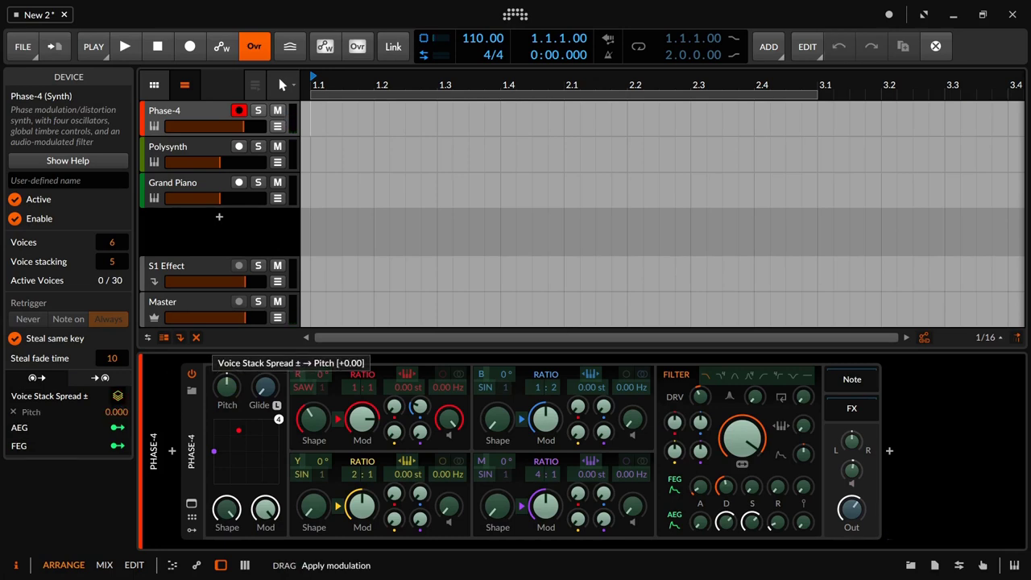
{"action": "left_click_drag", "start_coordinate": [228, 387], "coordinate": [228, 352]}
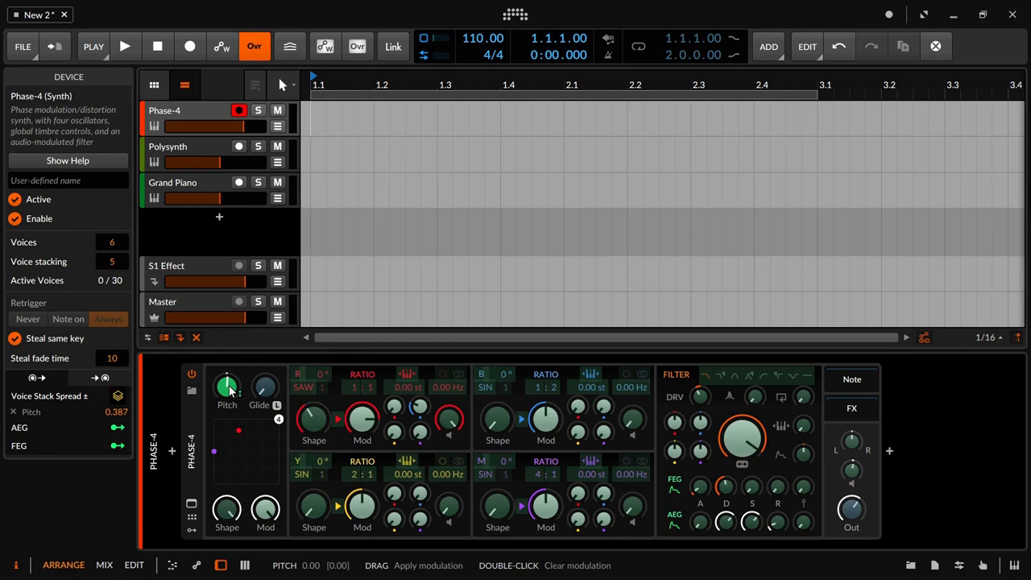
{"action": "key", "text": "a"}
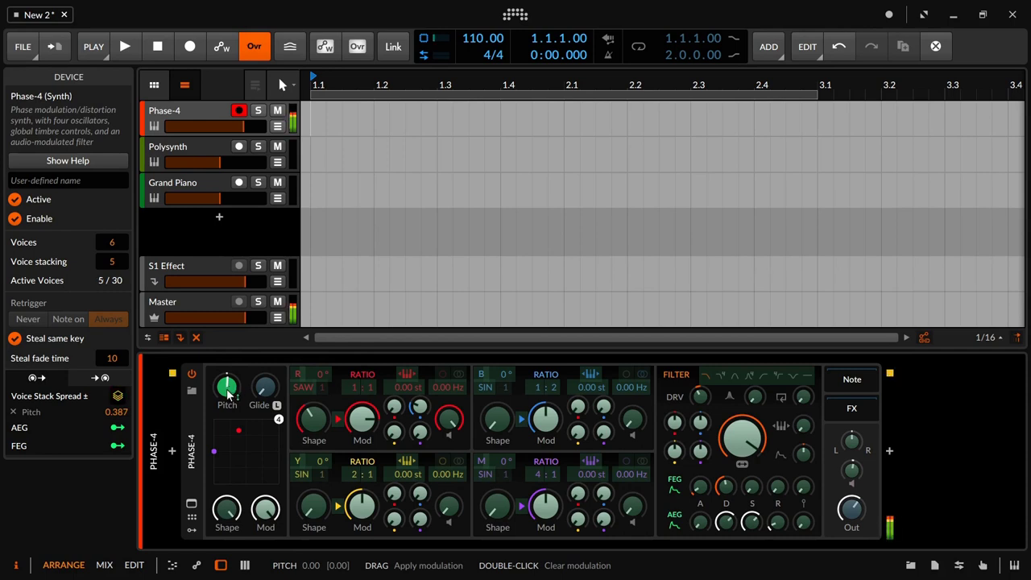
Lower the Voice Stack Spread ± amount on Pitch to 0.167, and remove the Pitch mapping
{"action": "left_click_drag", "start_coordinate": [228, 392], "coordinate": [228, 394]}
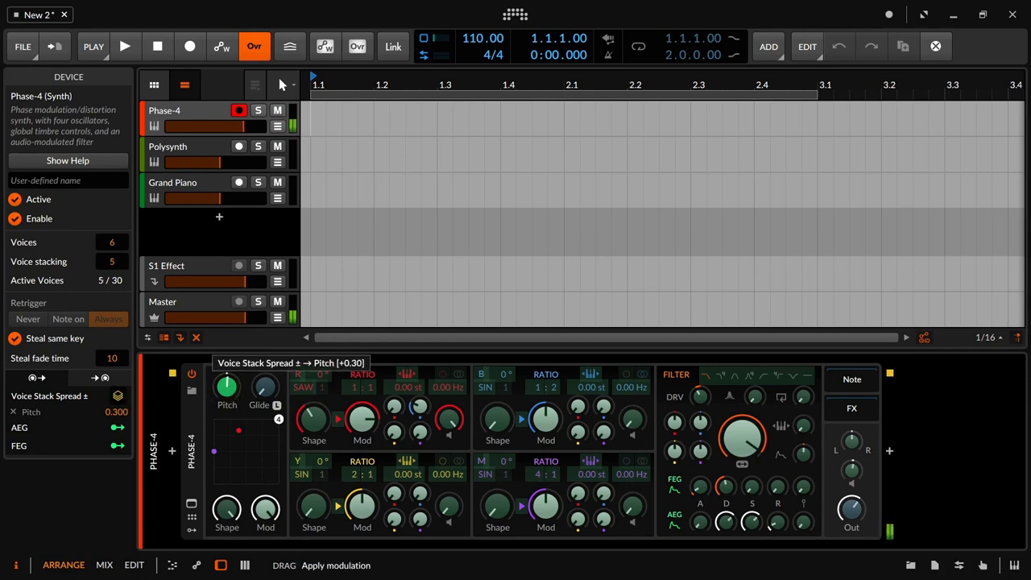
{"action": "left_click_drag", "start_coordinate": [228, 394], "coordinate": [226, 393]}
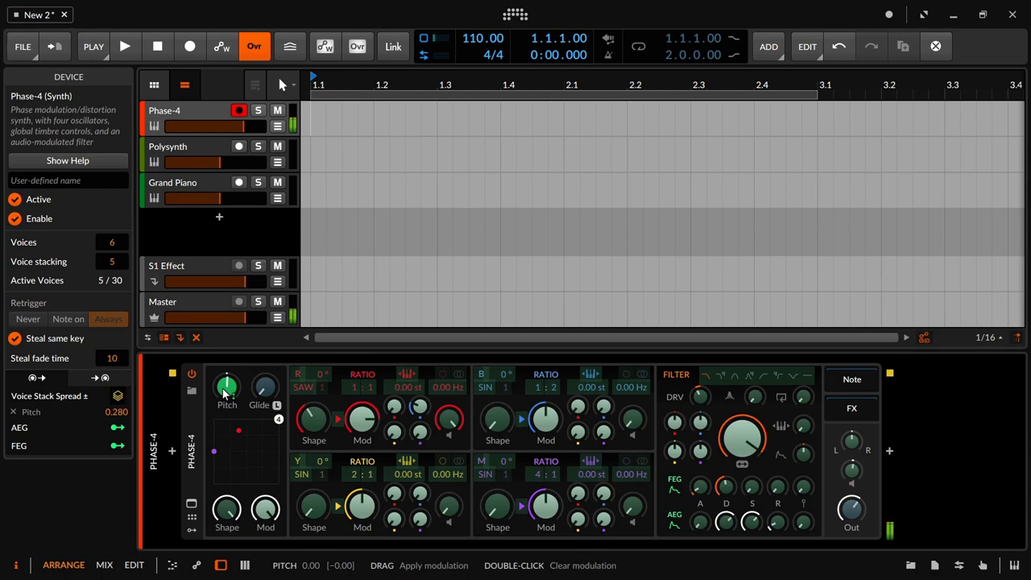
{"action": "left_click_drag", "start_coordinate": [225, 393], "coordinate": [225, 405]}
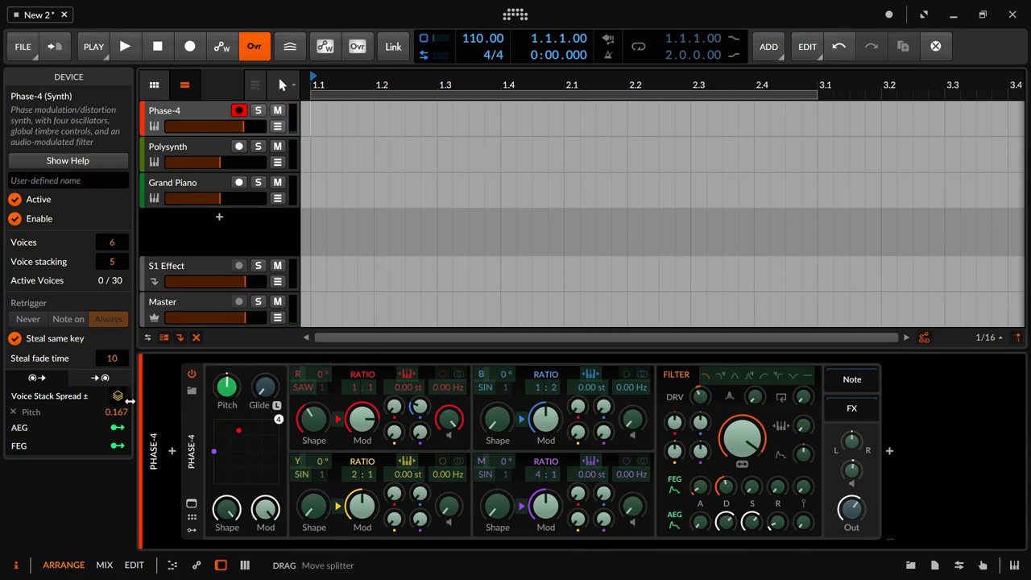
{"action": "left_click", "coordinate": [13, 412]}
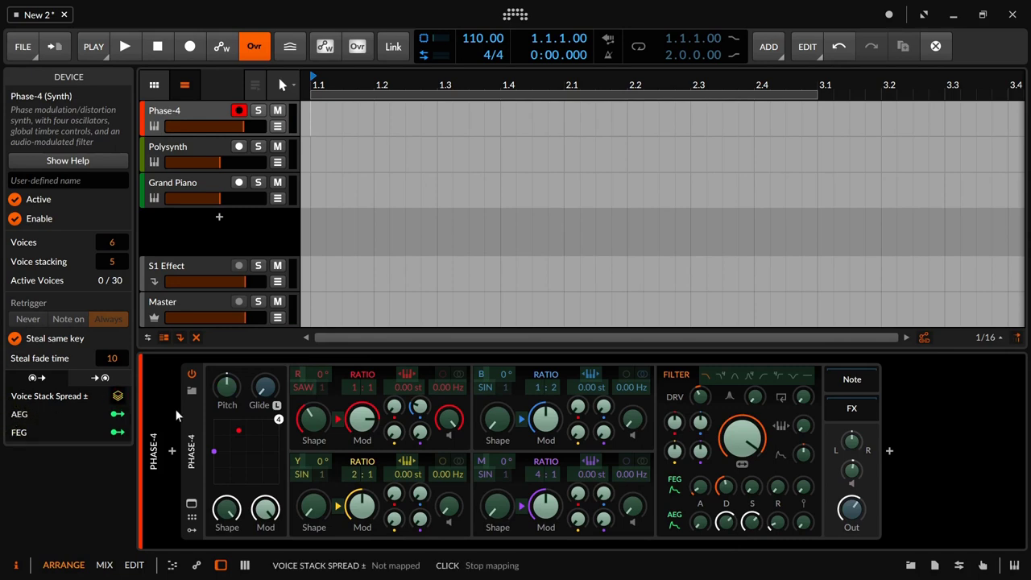
On the Grand Piano track's Sampler, turn voice stacking off, restore it to 3, and play a test note
{"action": "left_click", "coordinate": [177, 185]}
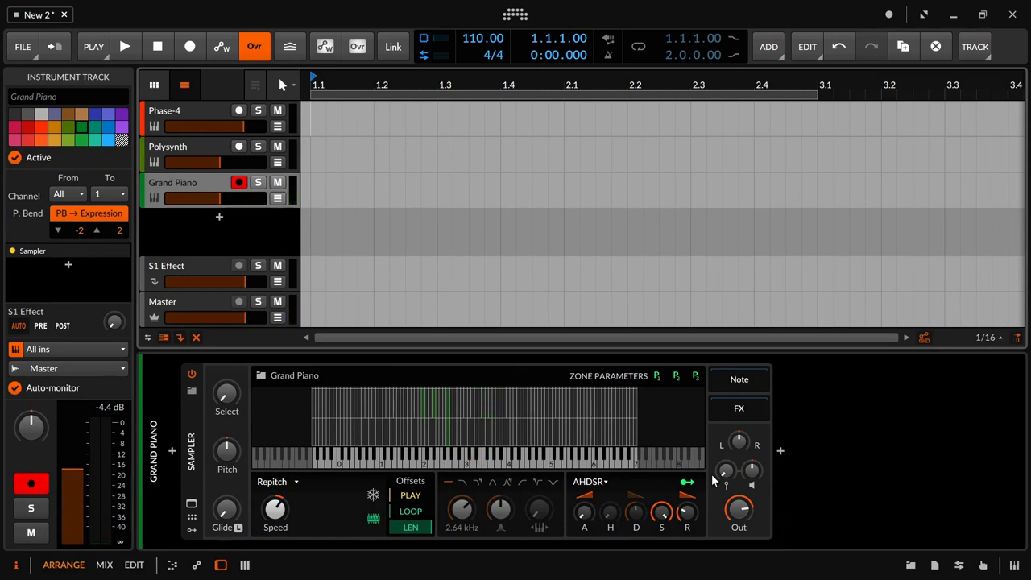
{"action": "left_click", "coordinate": [187, 438]}
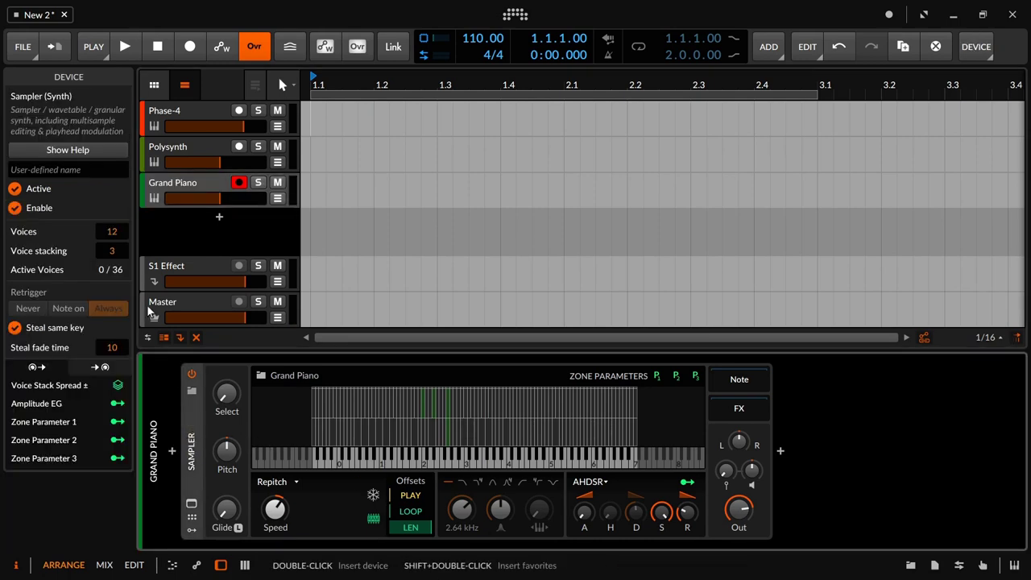
{"action": "left_click_drag", "start_coordinate": [116, 252], "coordinate": [117, 266]}
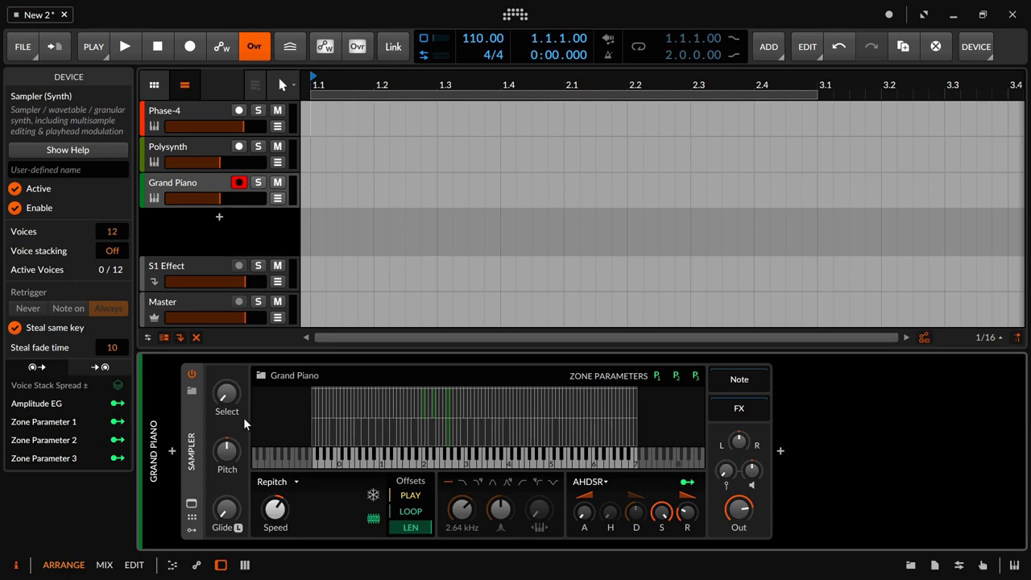
{"action": "left_click_drag", "start_coordinate": [116, 251], "coordinate": [149, 316]}
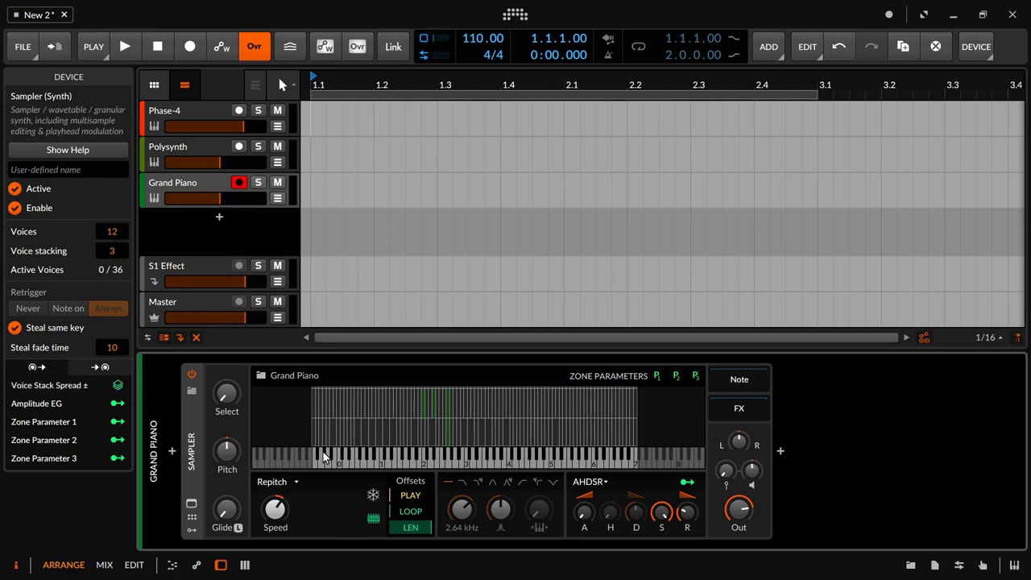
{"action": "key", "text": "a"}
Map the Sampler's Voice Stack Spread ± to Pitch with an amount of 0.267, and remove that mapping
{"action": "left_click", "coordinate": [117, 393]}
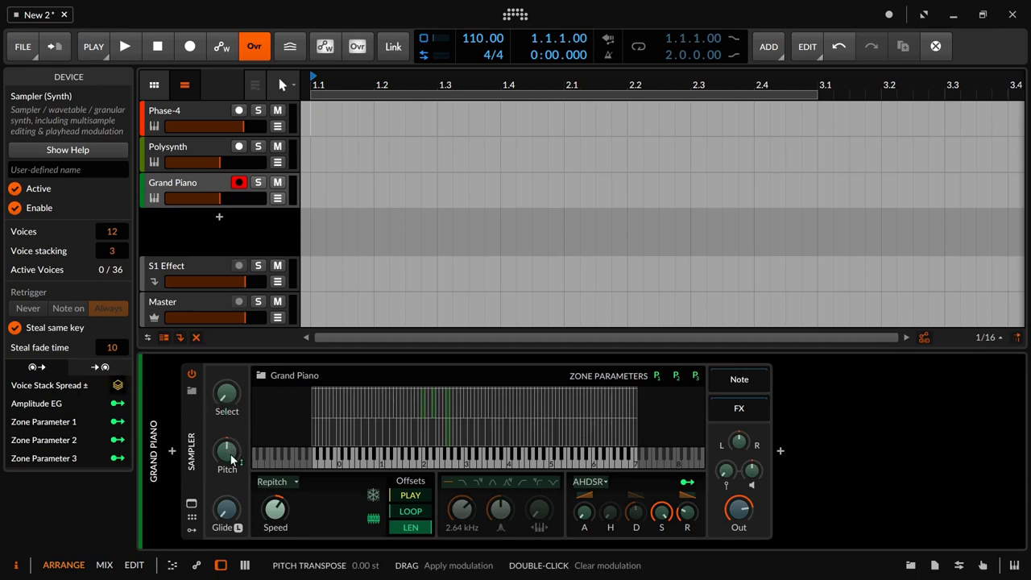
{"action": "mouse_move", "coordinate": [231, 457]}
{"action": "left_mouse_down"}
{"action": "mouse_move", "coordinate": [231, 427]}
{"action": "mouse_move", "coordinate": [231, 459]}
{"action": "left_mouse_up"}
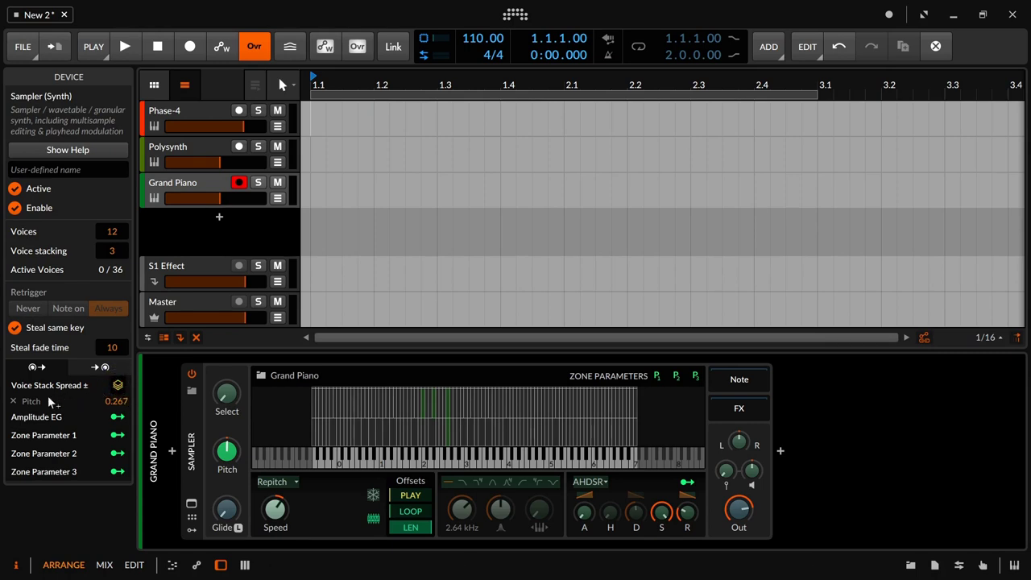
{"action": "left_click", "coordinate": [13, 400]}
Turn off voice stacking on the Phase-4 track's synth and show its modulator slots
{"action": "left_click", "coordinate": [196, 108]}
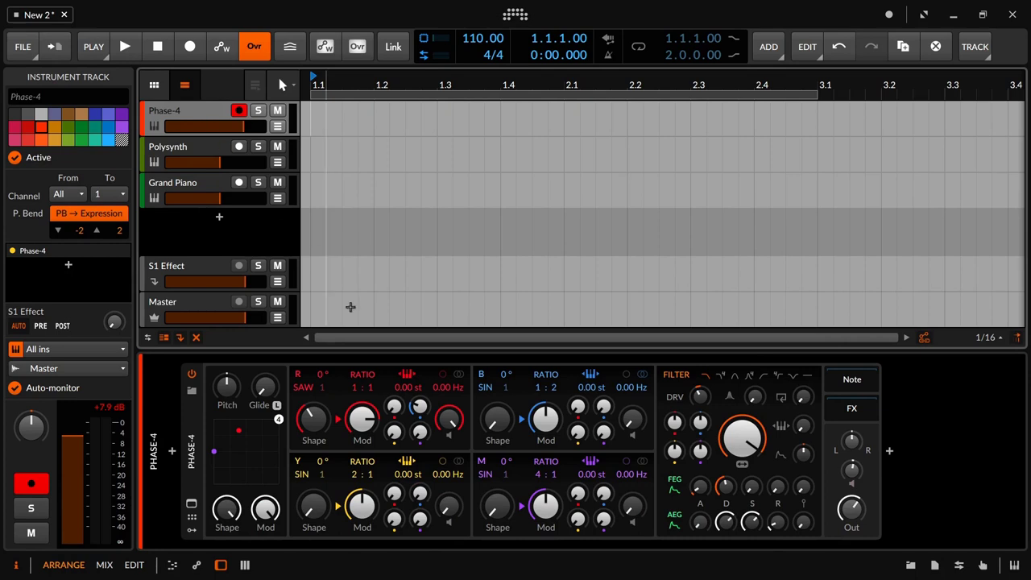
{"action": "left_click", "coordinate": [185, 477]}
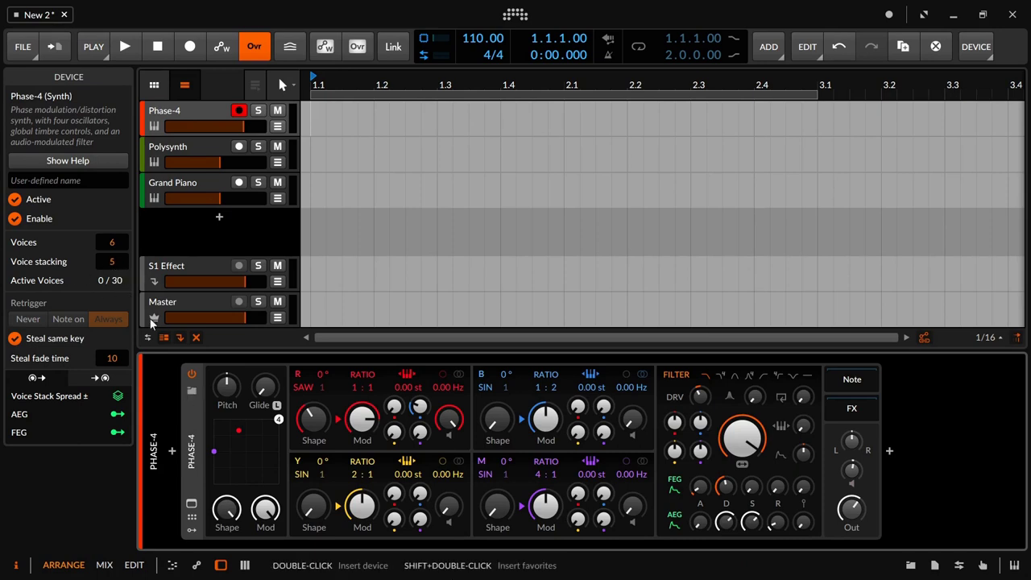
{"action": "double_click", "coordinate": [115, 265]}
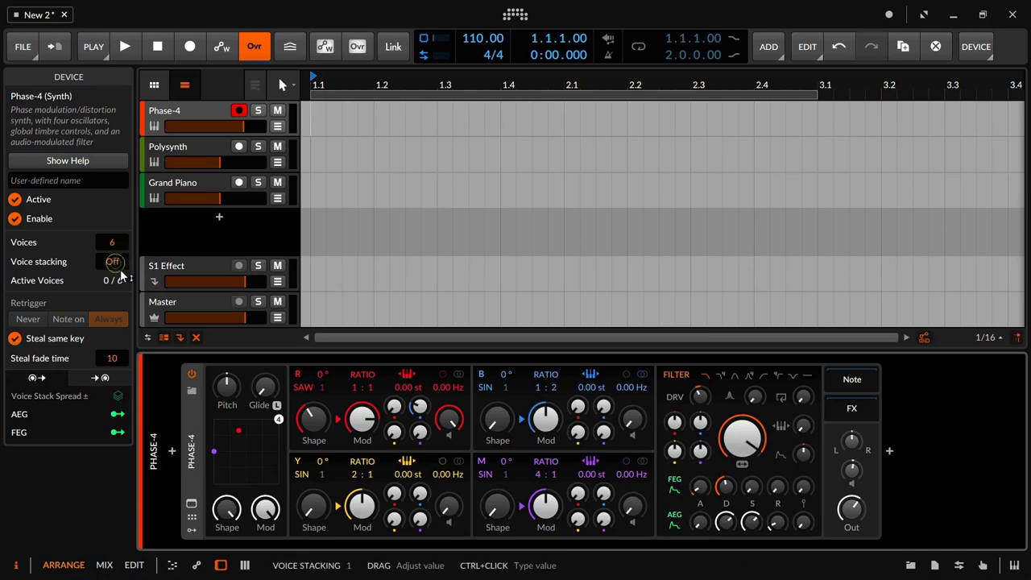
{"action": "left_click", "coordinate": [192, 528]}
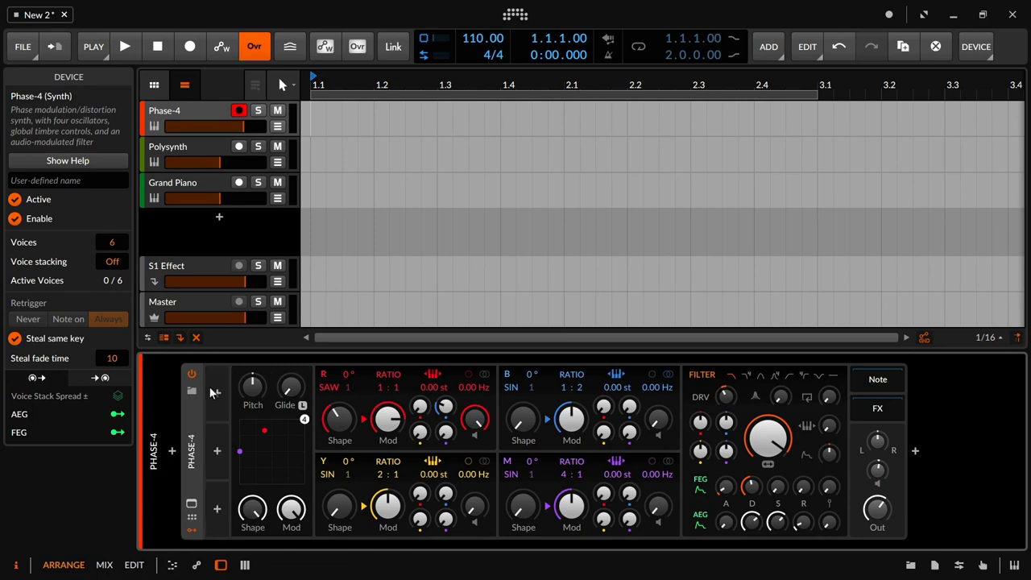
{"action": "left_click", "coordinate": [217, 394]}
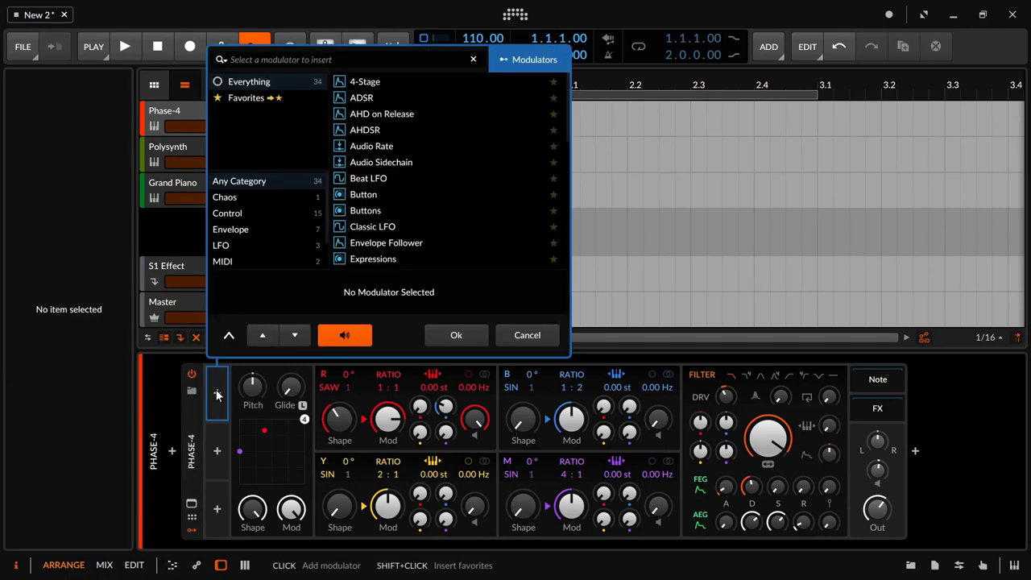
{"action": "type", "text": "voi"}
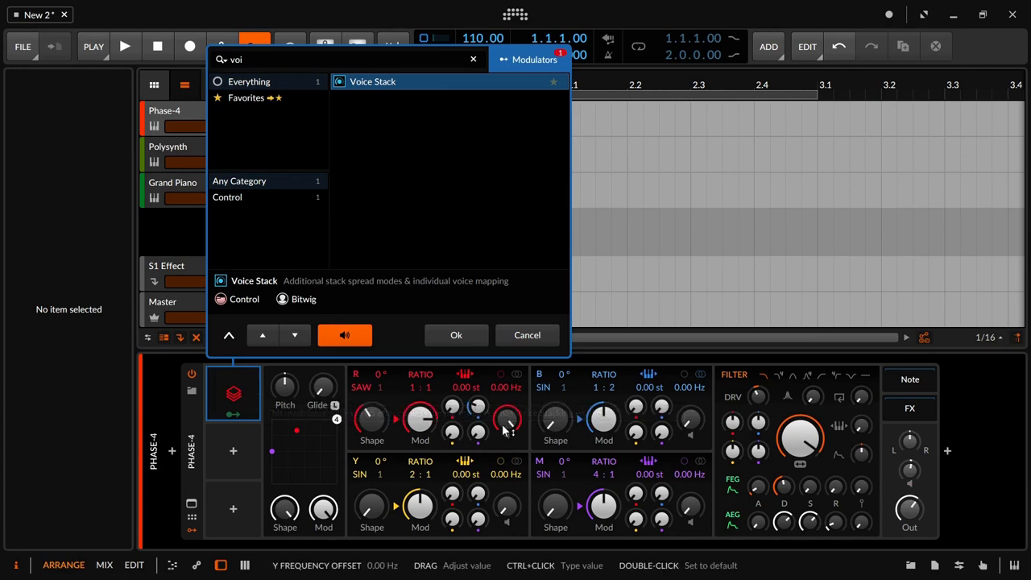
{"action": "left_click", "coordinate": [529, 338]}
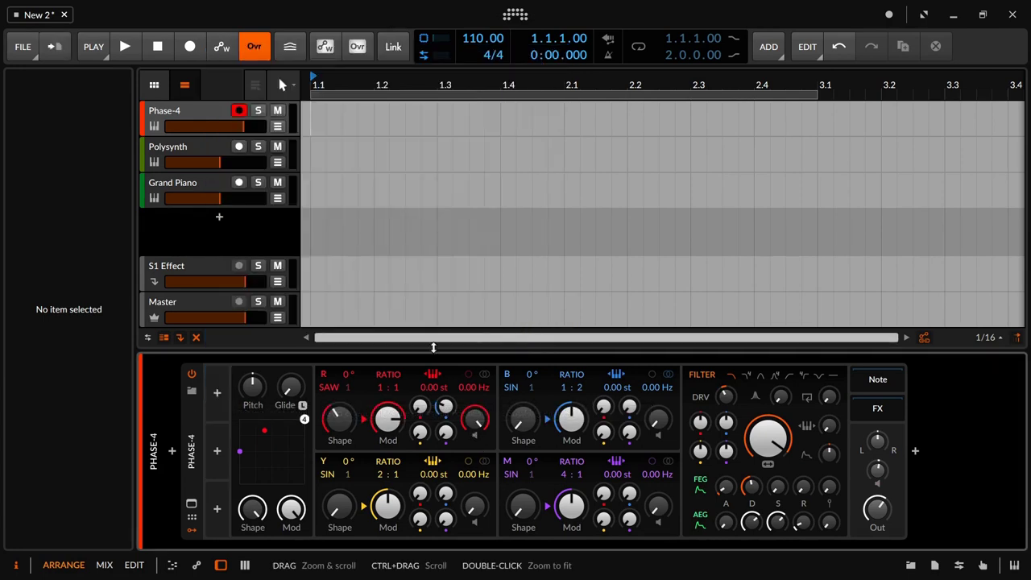
Add a Voice Stack modulator to Phase-4's first modulator slot
{"action": "left_click", "coordinate": [217, 394]}
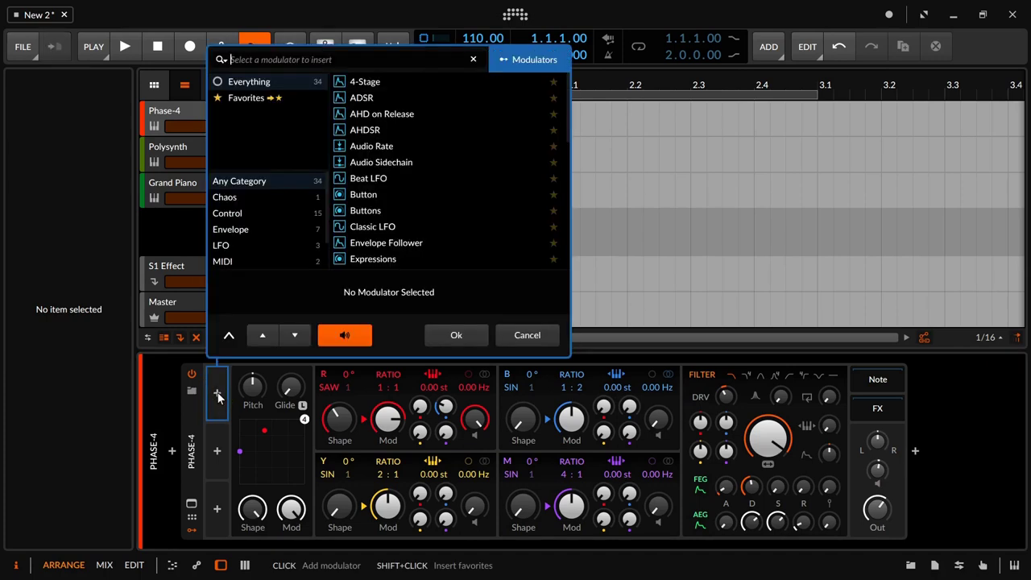
{"action": "type", "text": "voi"}
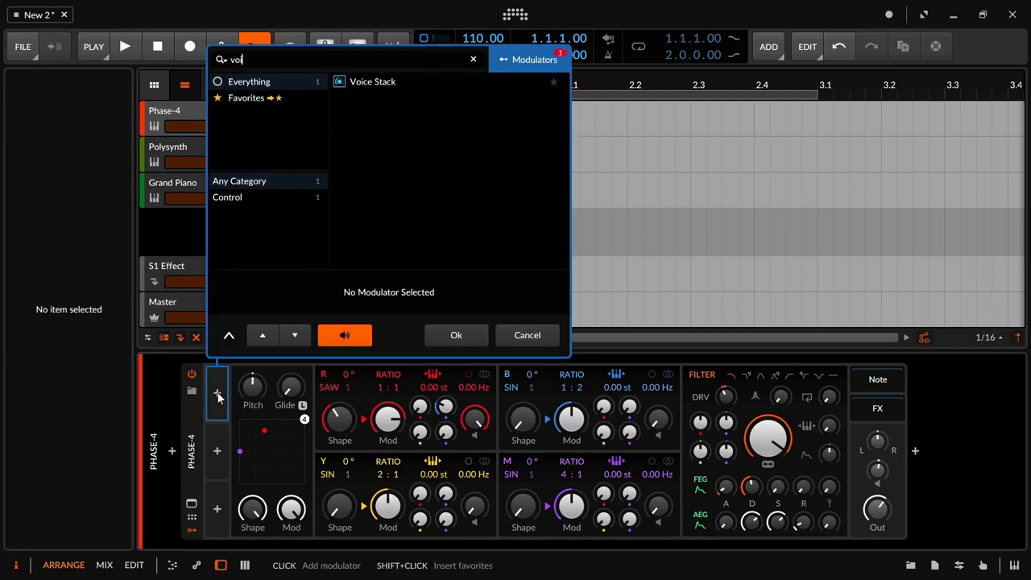
{"action": "key", "text": "Down"}
{"action": "key", "text": "Return"}
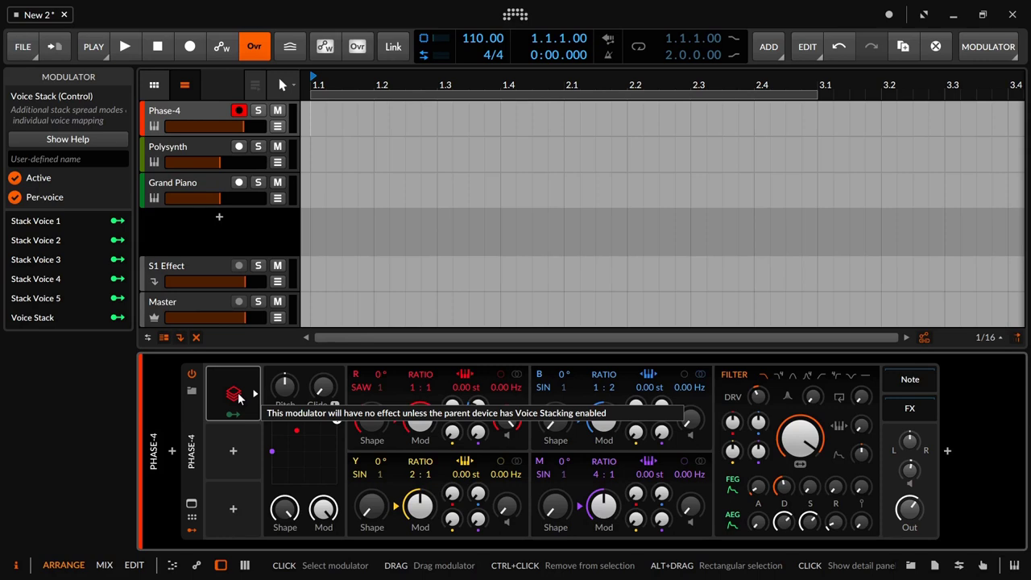
Set Phase-4's voice stacking to 5 and expand the Voice Stack modulator's settings
{"action": "left_click", "coordinate": [192, 408]}
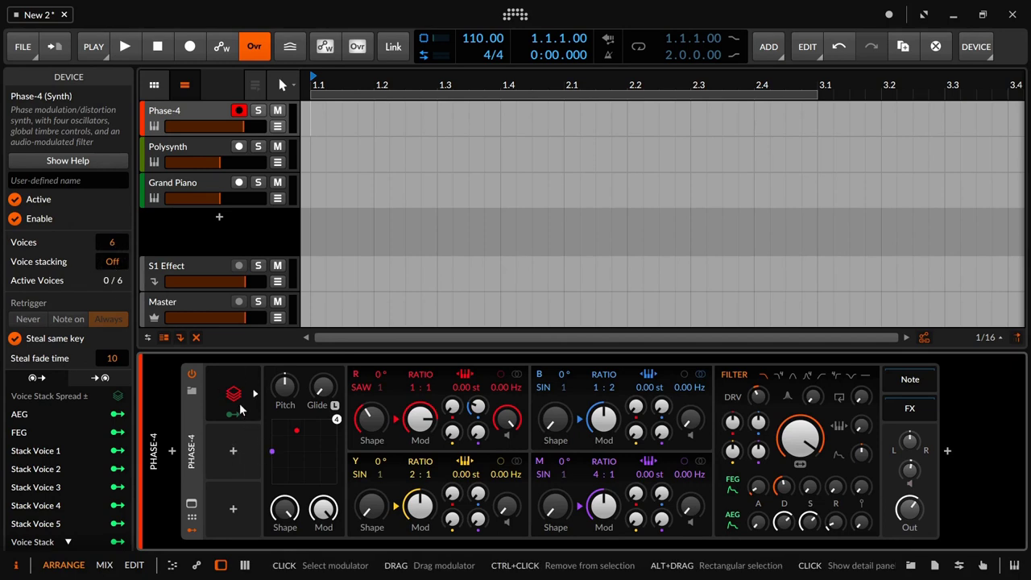
{"action": "left_click_drag", "start_coordinate": [112, 261], "coordinate": [112, 245]}
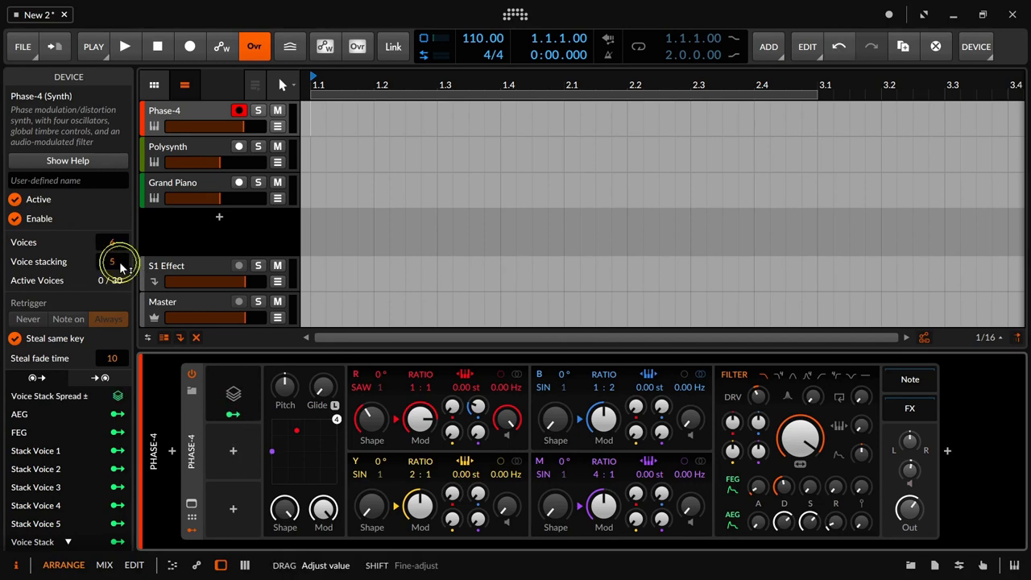
{"action": "left_click", "coordinate": [233, 394]}
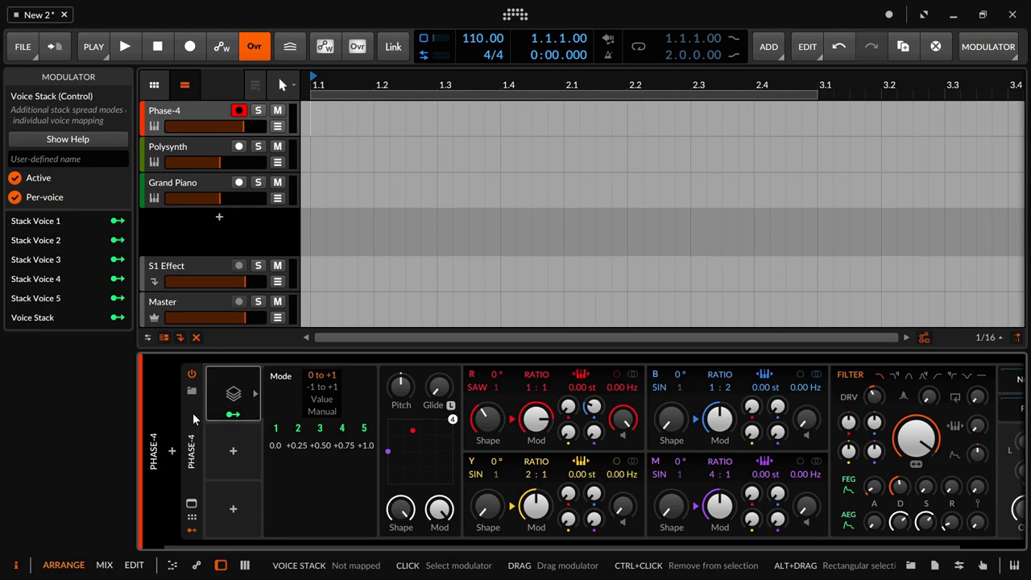
{"action": "left_click", "coordinate": [194, 417]}
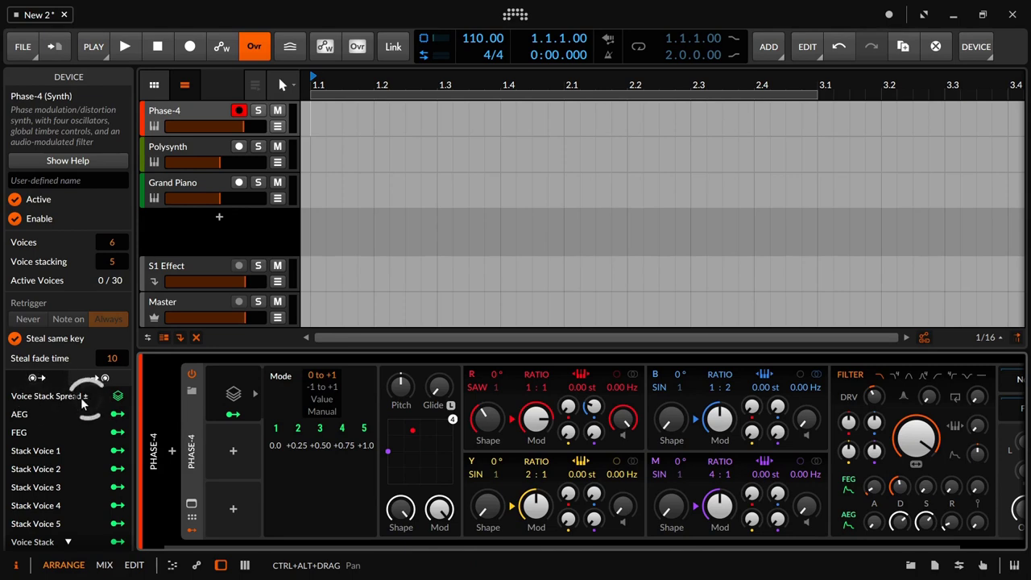
{"action": "left_click", "coordinate": [232, 399]}
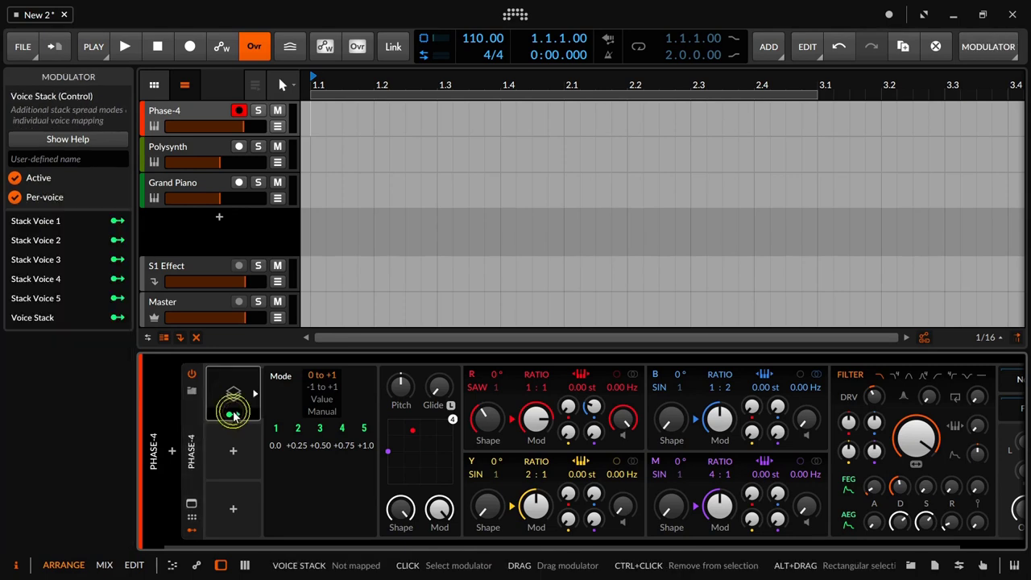
Map the modulator's Voice Stack output to Phase-4's global Pitch with an amount of 0.327
{"action": "left_click", "coordinate": [117, 319]}
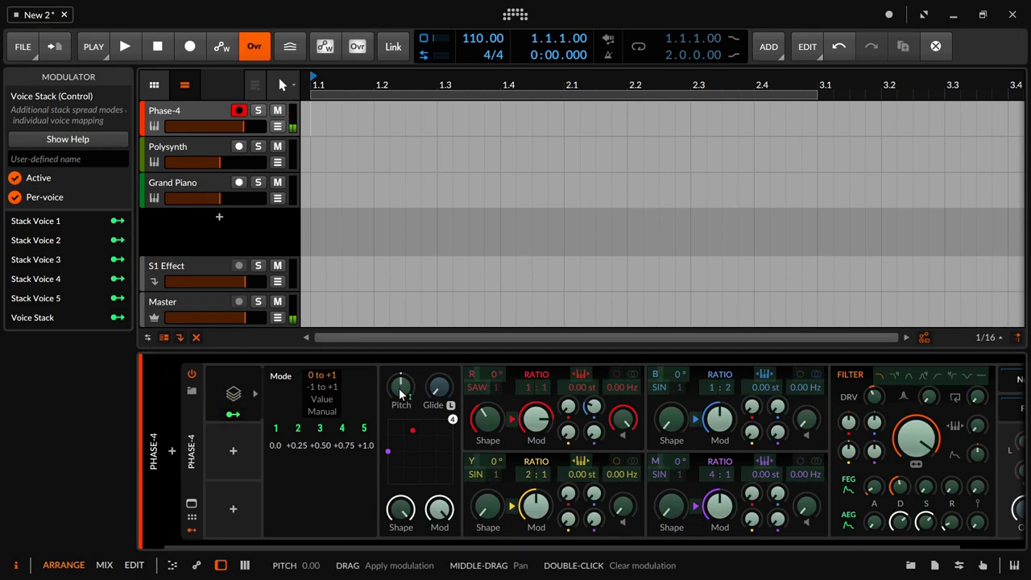
{"action": "left_click_drag", "start_coordinate": [401, 394], "coordinate": [401, 393]}
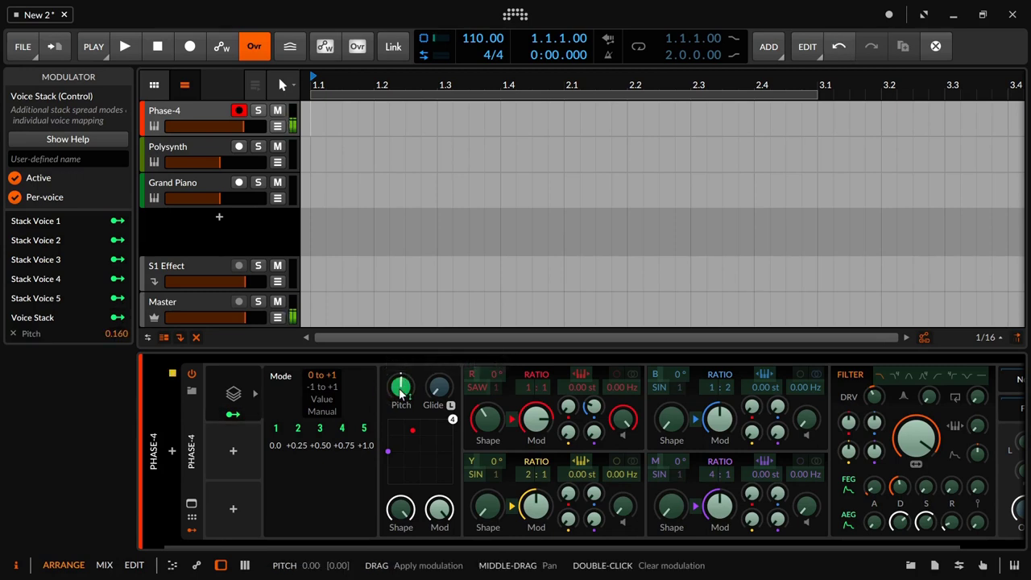
{"action": "mouse_move", "coordinate": [400, 393]}
{"action": "left_mouse_down"}
{"action": "mouse_move", "coordinate": [400, 384]}
{"action": "mouse_move", "coordinate": [400, 393]}
{"action": "left_mouse_up"}
{"action": "left_click", "coordinate": [231, 416]}
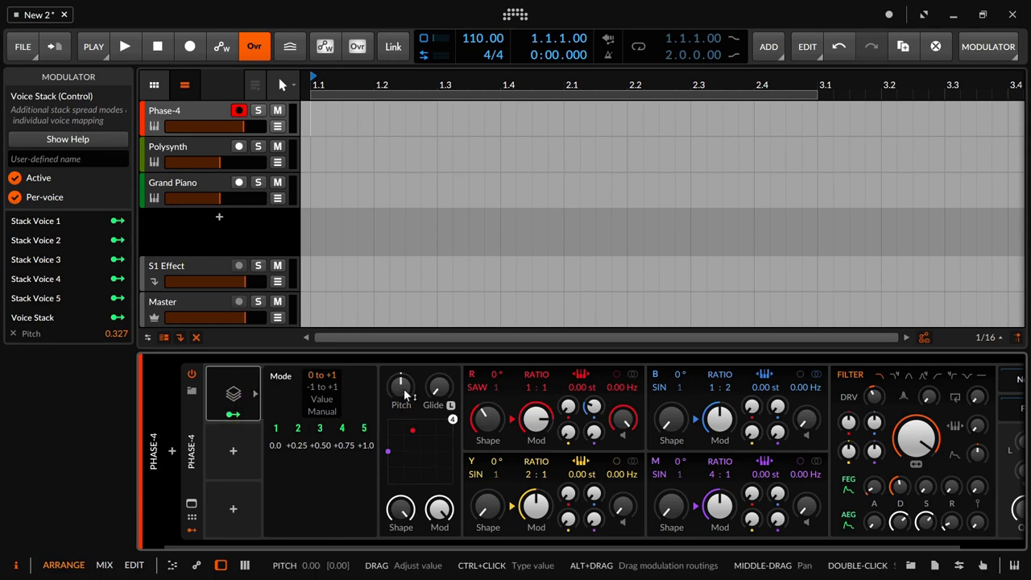
Raise the Voice Stack modulation amount on Pitch to 10.57
{"action": "left_click", "coordinate": [232, 414]}
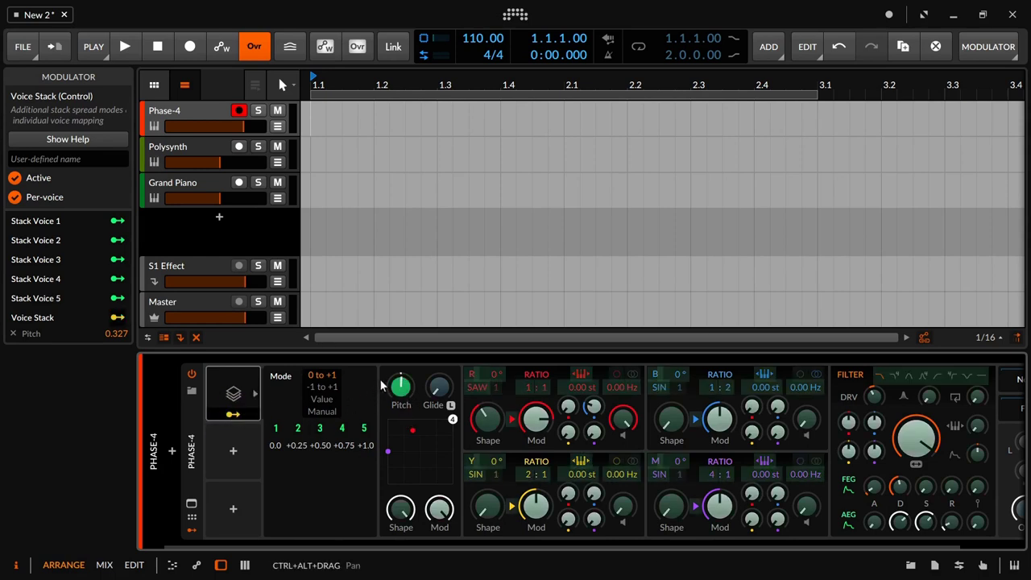
{"action": "left_click_drag", "start_coordinate": [401, 386], "coordinate": [400, 256]}
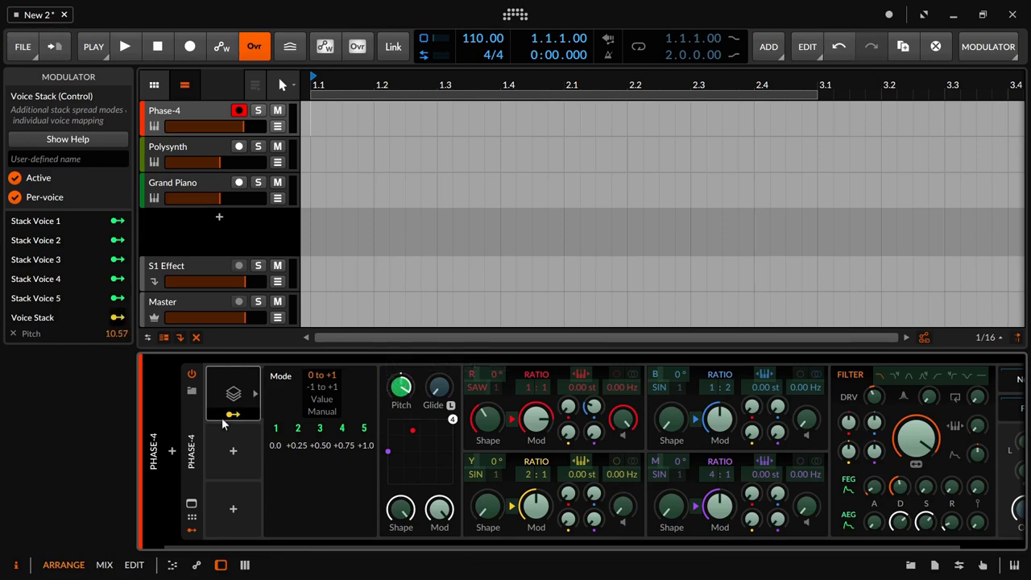
{"action": "left_click", "coordinate": [234, 416]}
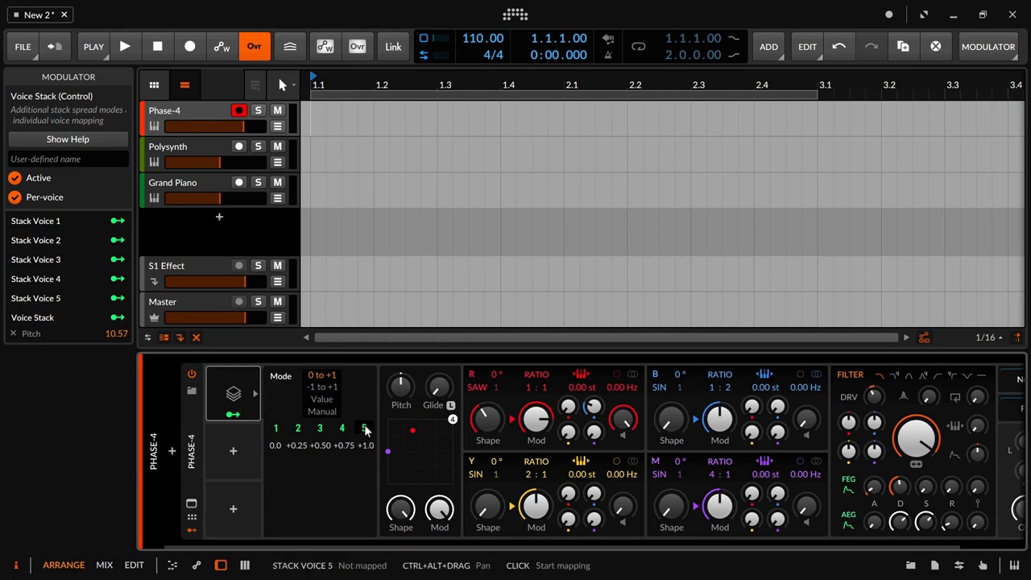
Try the Voice Stack's -1 to +1, Value and Manual distribution modes, and compare Manual with 0 to +1
{"action": "left_click", "coordinate": [319, 387]}
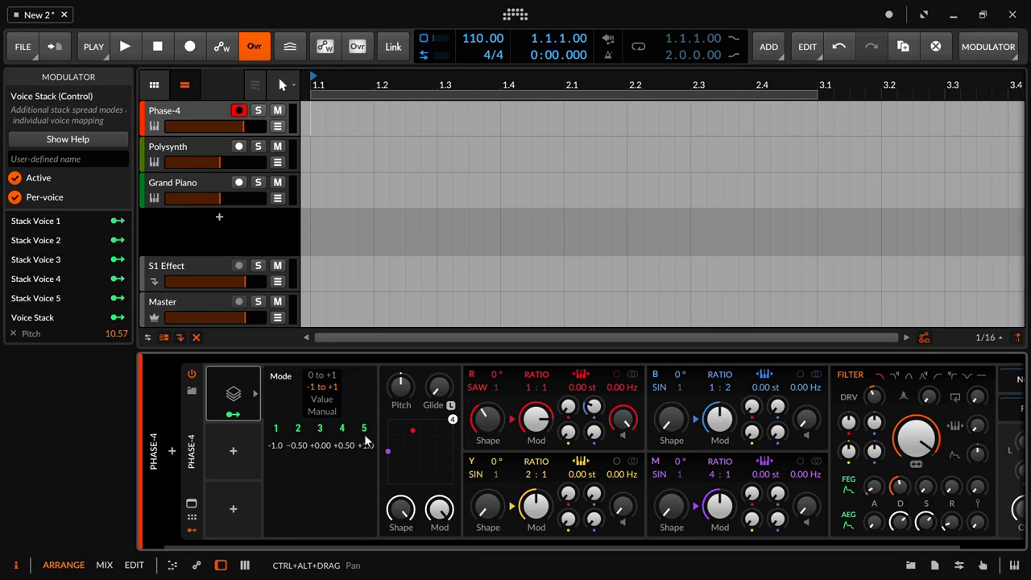
{"action": "left_click", "coordinate": [320, 401]}
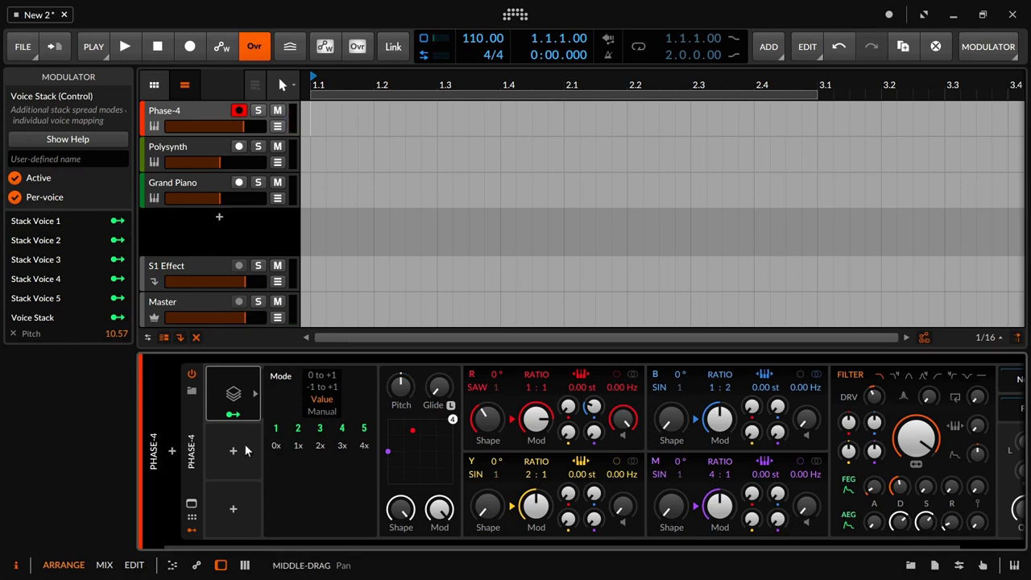
{"action": "left_click", "coordinate": [323, 412]}
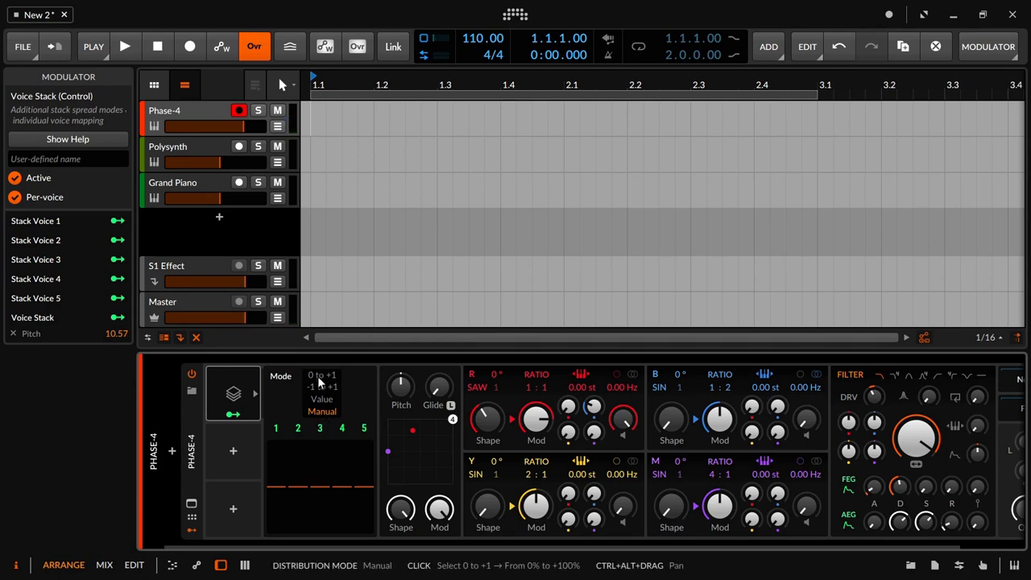
{"action": "left_click", "coordinate": [319, 377]}
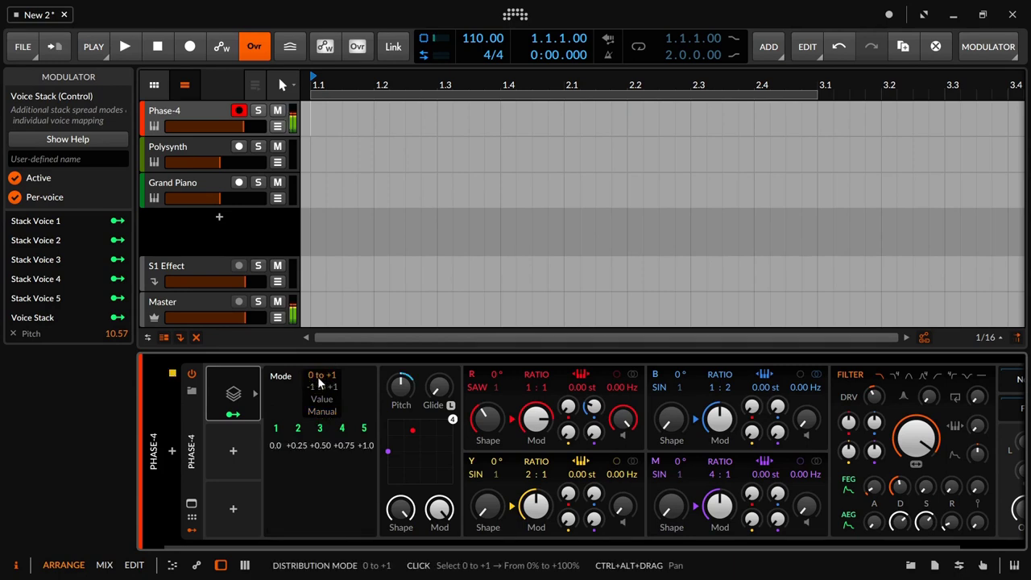
{"action": "left_click", "coordinate": [324, 413]}
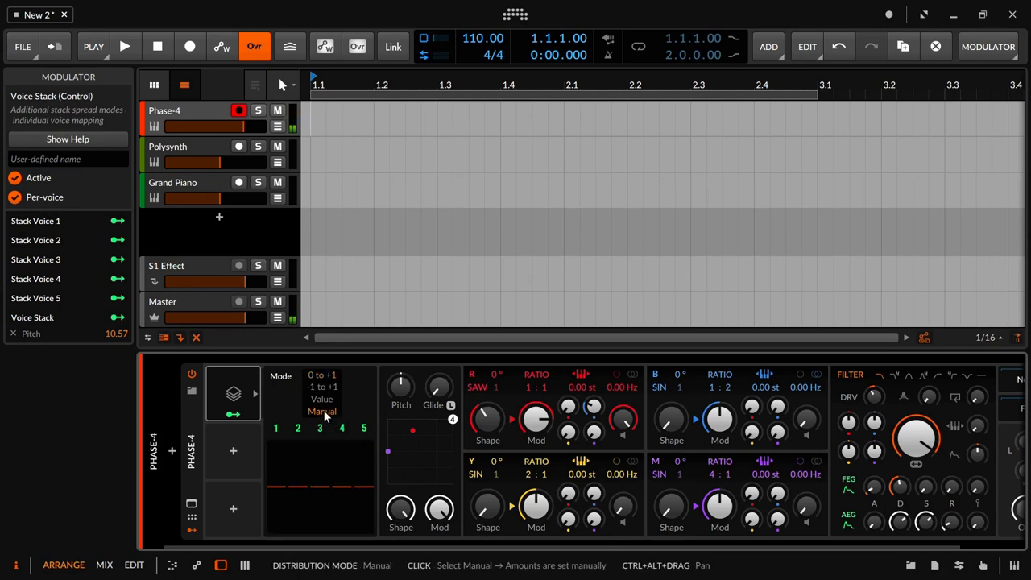
{"action": "left_click", "coordinate": [326, 378]}
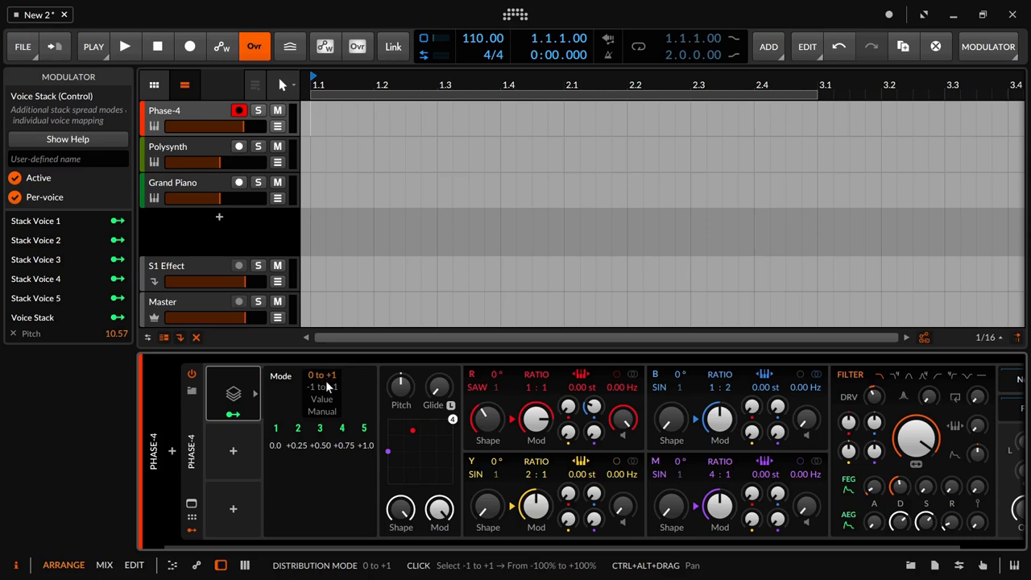
Set the Voice Stack distribution mode to Manual and raise stack voice 1's amount to the maximum
{"action": "left_click", "coordinate": [322, 411]}
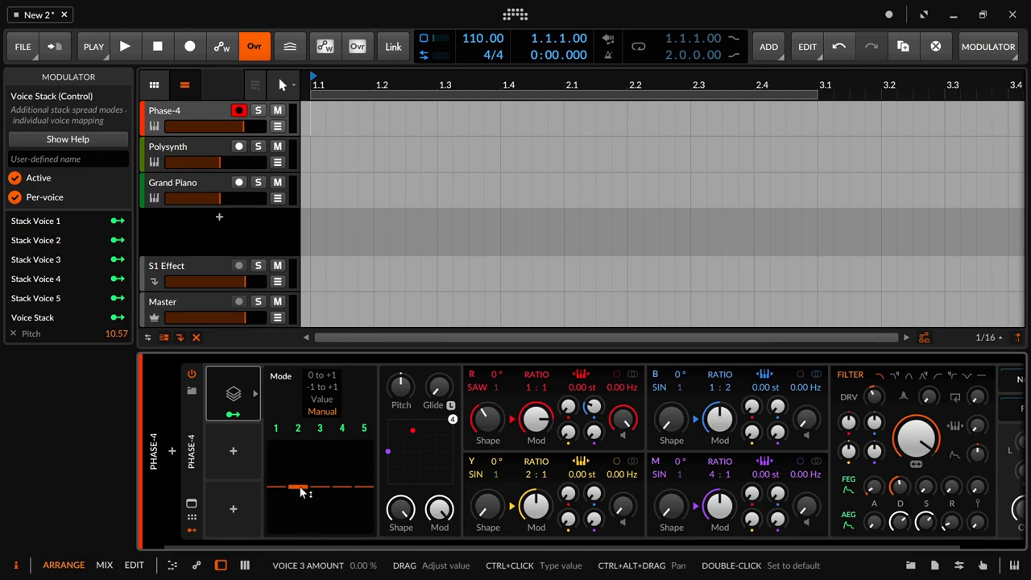
{"action": "left_click_drag", "start_coordinate": [276, 491], "coordinate": [276, 439]}
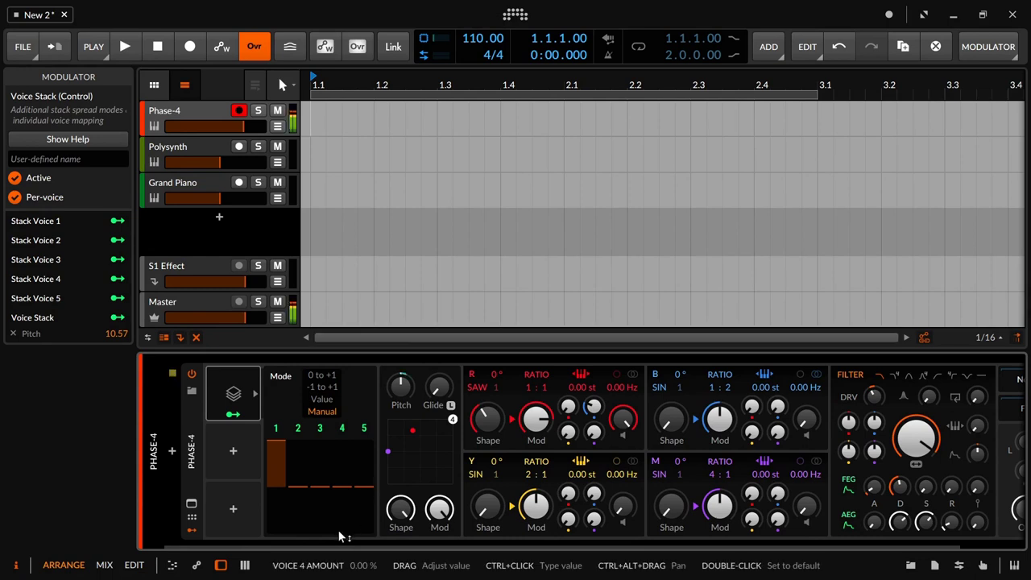
Redraw the Manual amounts of stack voices 1 to 4, making voice 1 negative, voices 2 and 4 slightly positive and voice 3 the highest
{"action": "left_click_drag", "start_coordinate": [277, 443], "coordinate": [339, 445]}
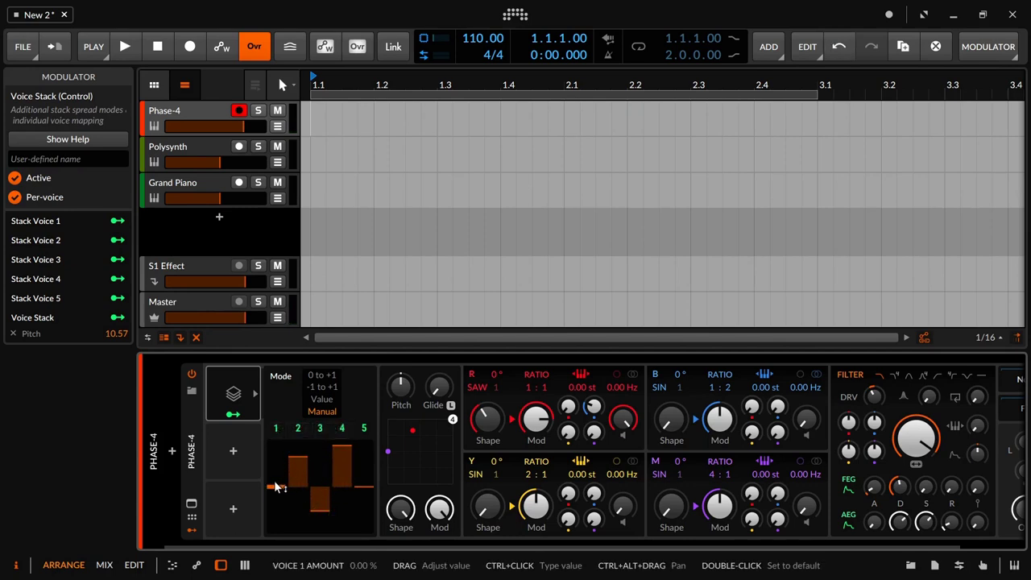
{"action": "left_click_drag", "start_coordinate": [277, 487], "coordinate": [277, 443]}
{"action": "left_click_drag", "start_coordinate": [341, 453], "coordinate": [294, 476]}
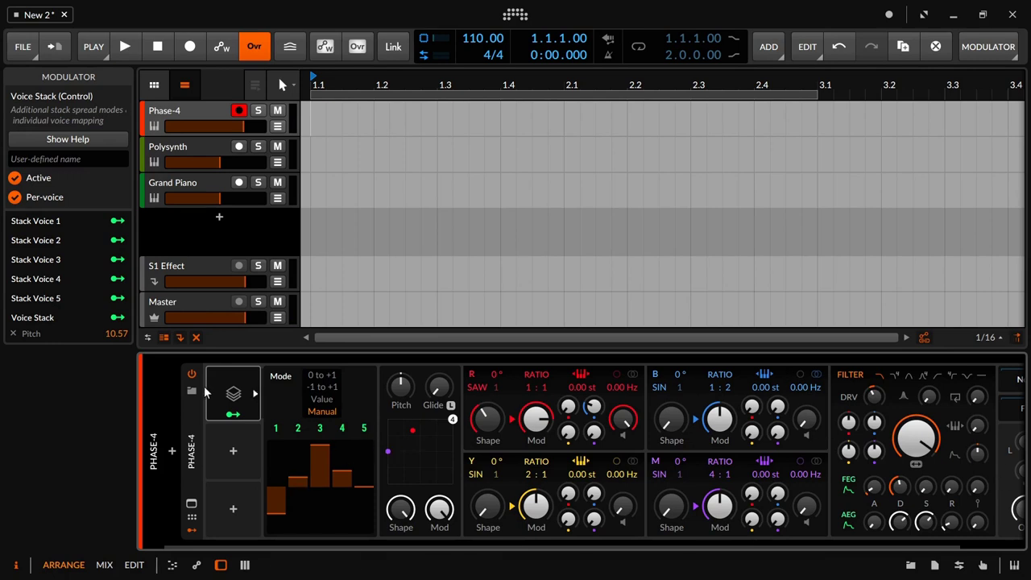
Map the Voice Stack output to oscillator R's frequency offset at 3.880 and its pitch offset at 1.387
{"action": "left_click", "coordinate": [233, 414]}
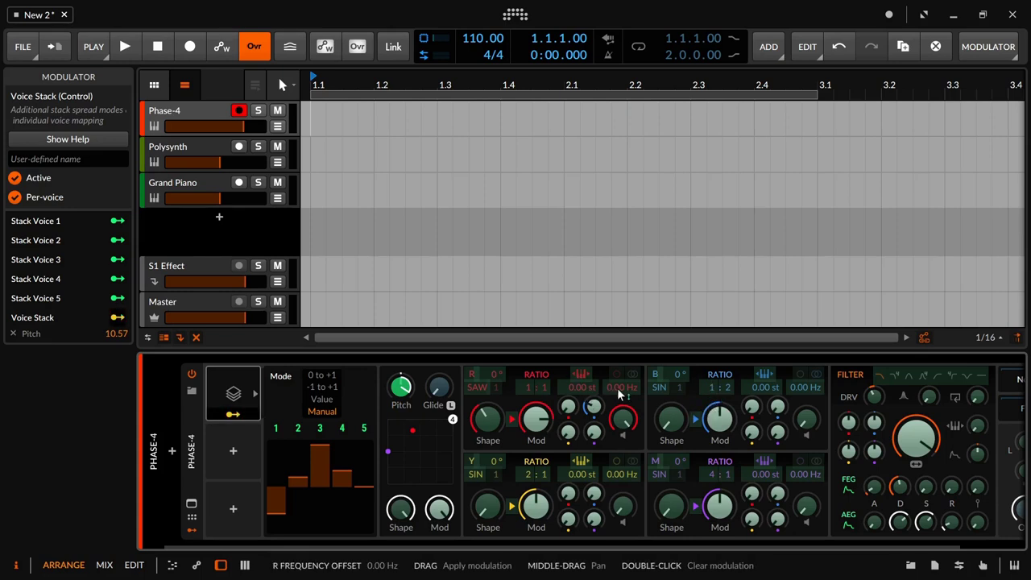
{"action": "left_click_drag", "start_coordinate": [617, 387], "coordinate": [586, 390]}
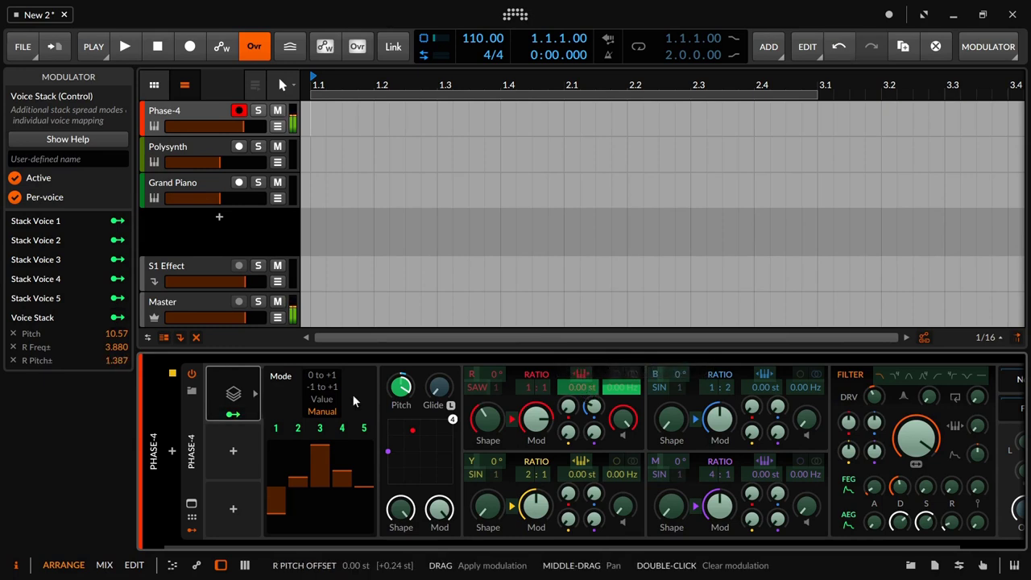
{"action": "left_click", "coordinate": [226, 415]}
{"action": "left_click", "coordinate": [225, 415]}
{"action": "left_click", "coordinate": [228, 419]}
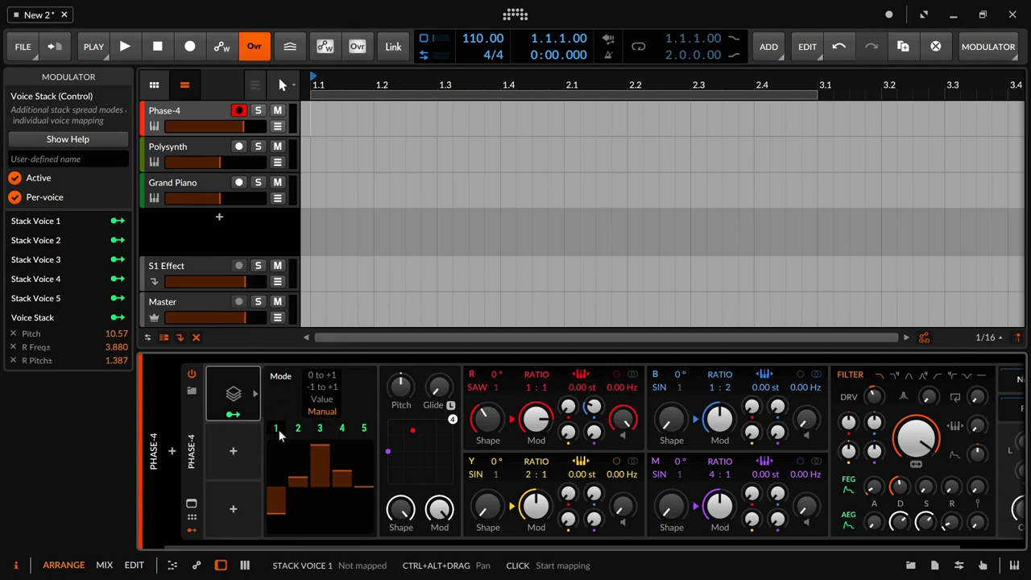
Map Stack Voice 2 to oscillator B's volume at 1.000, Shape at 0.887, Mod at -0.127, R→B at 0.537 and Y→B at 0.857
{"action": "left_click", "coordinate": [369, 439]}
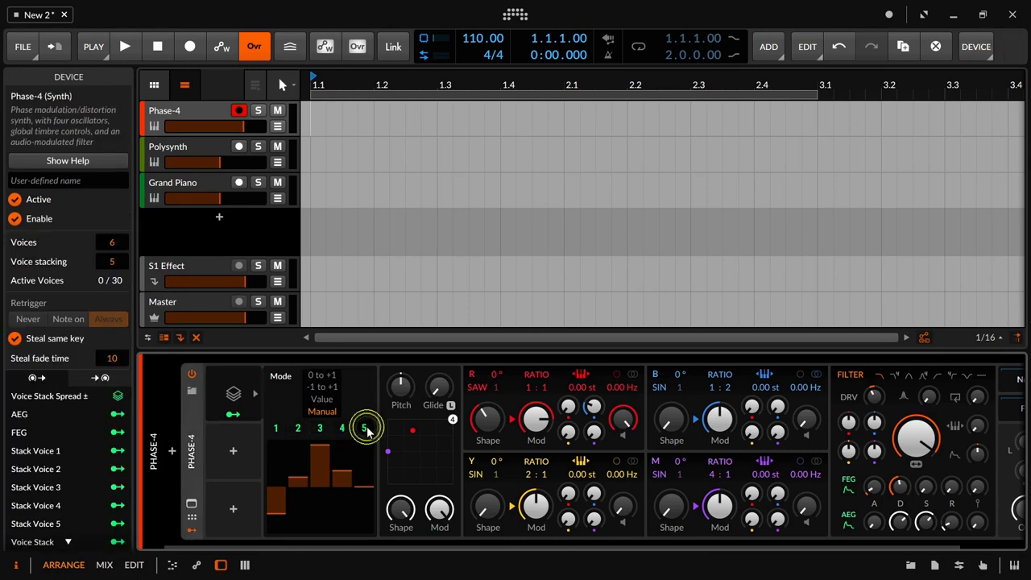
{"action": "left_click", "coordinate": [299, 430]}
{"action": "left_click", "coordinate": [298, 430]}
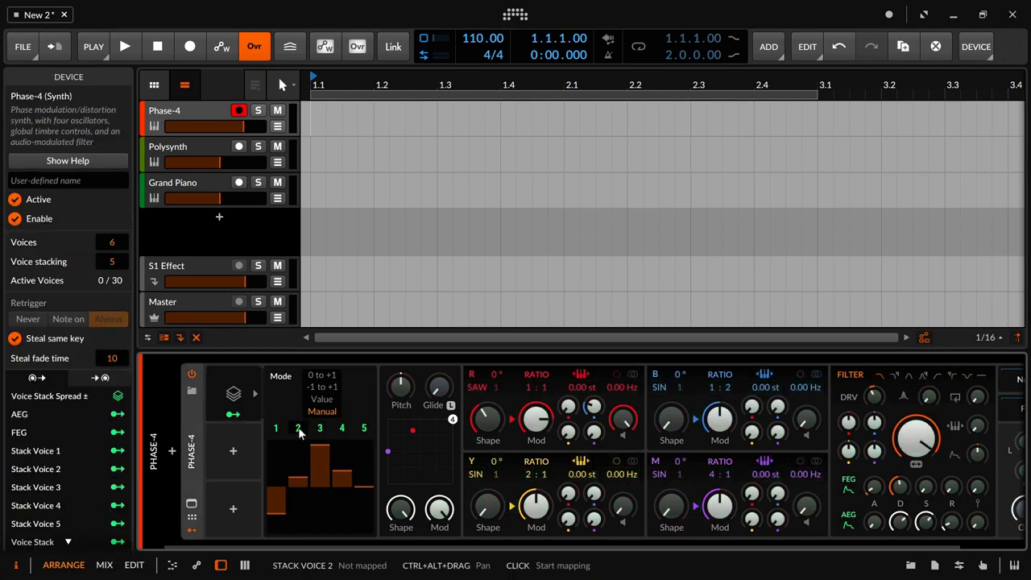
{"action": "left_click", "coordinate": [298, 430]}
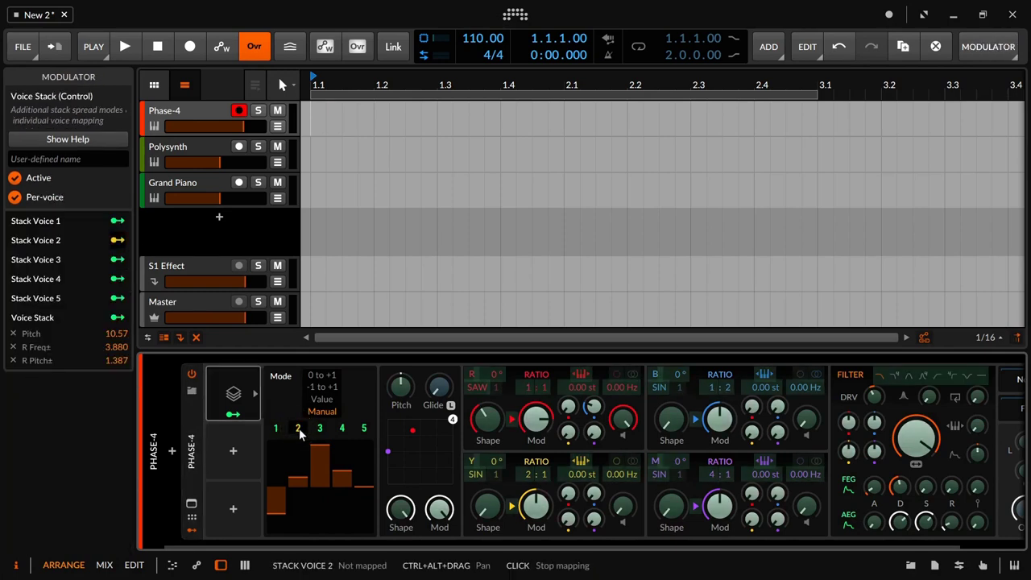
{"action": "left_click_drag", "start_coordinate": [807, 419], "coordinate": [806, 382]}
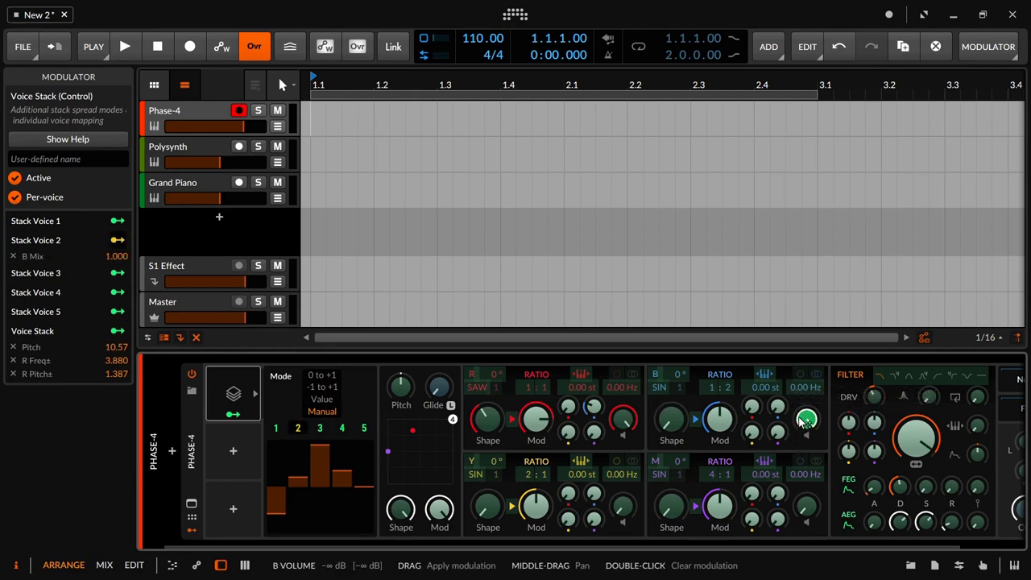
{"action": "left_click_drag", "start_coordinate": [809, 424], "coordinate": [806, 403]}
{"action": "left_click_drag", "start_coordinate": [671, 419], "coordinate": [719, 440]}
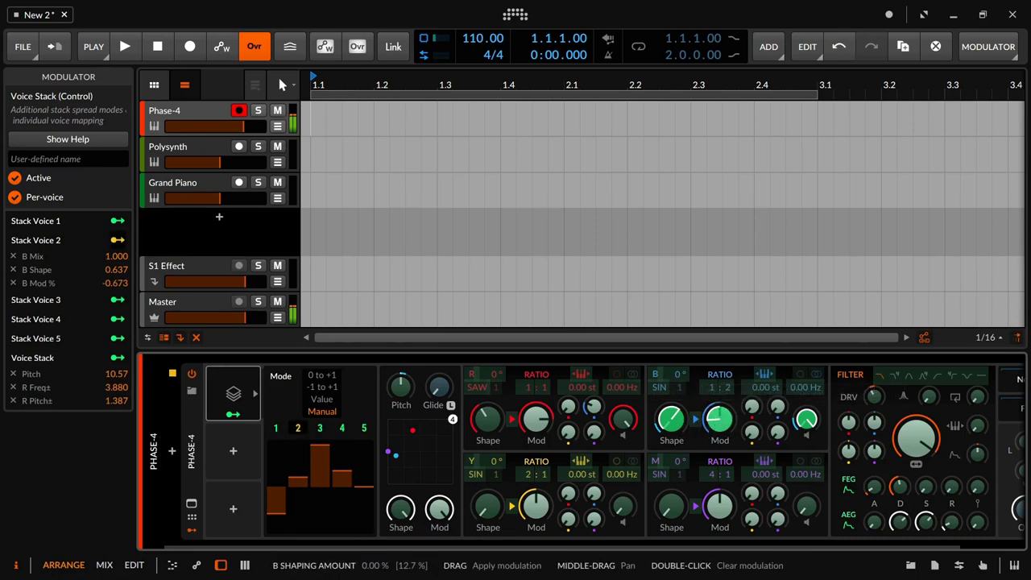
{"action": "left_click_drag", "start_coordinate": [672, 419], "coordinate": [681, 429]}
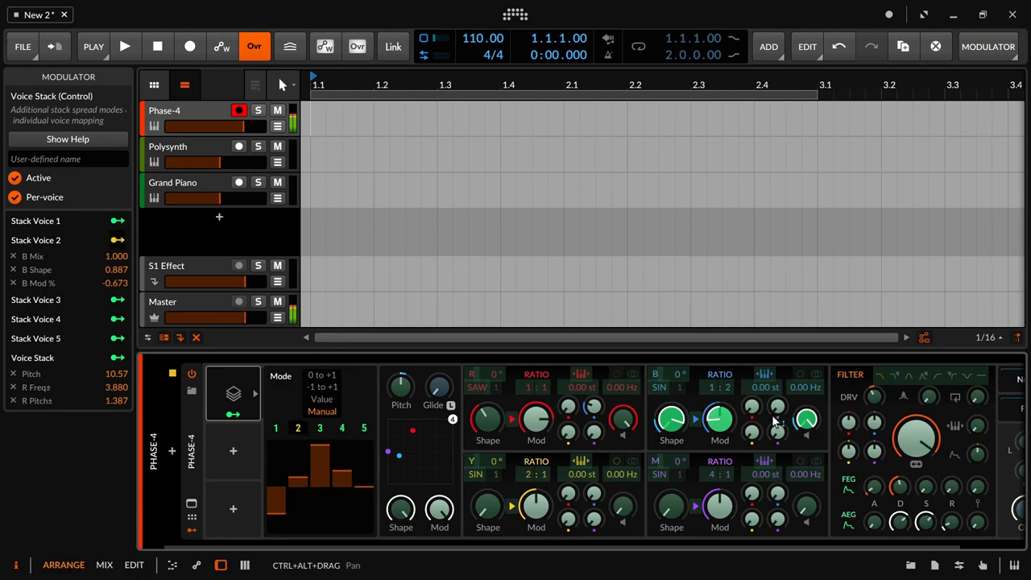
{"action": "left_click_drag", "start_coordinate": [754, 409], "coordinate": [754, 387]}
{"action": "left_click_drag", "start_coordinate": [754, 433], "coordinate": [722, 412]}
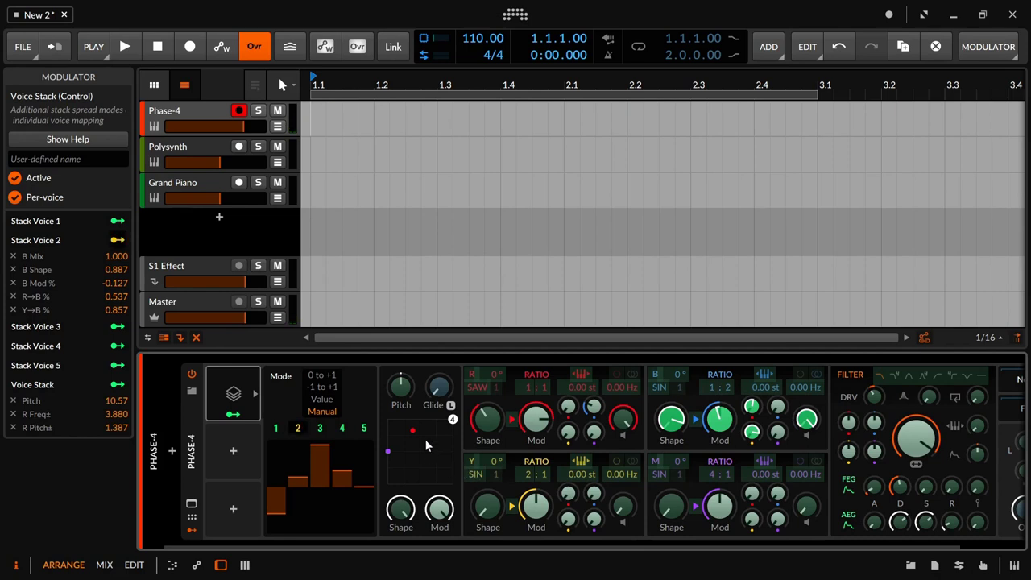
Map Stack Voice 3 to oscillator B's Mod at -0.793, Shape at 1.000, volume at 0.827, R→B at -0.447 and Y→B at -0.443
{"action": "left_click", "coordinate": [320, 431]}
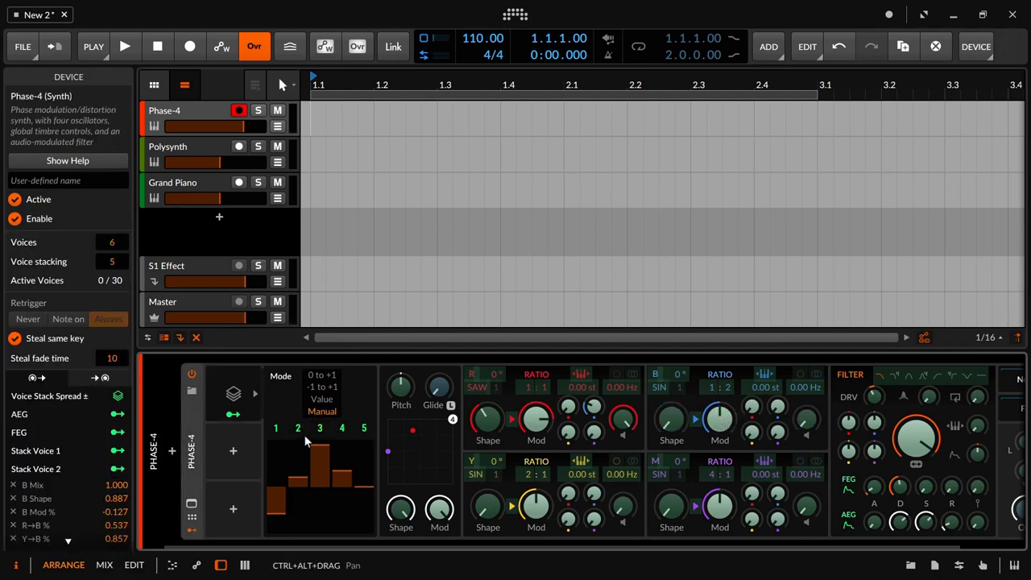
{"action": "left_click_drag", "start_coordinate": [717, 420], "coordinate": [717, 459]}
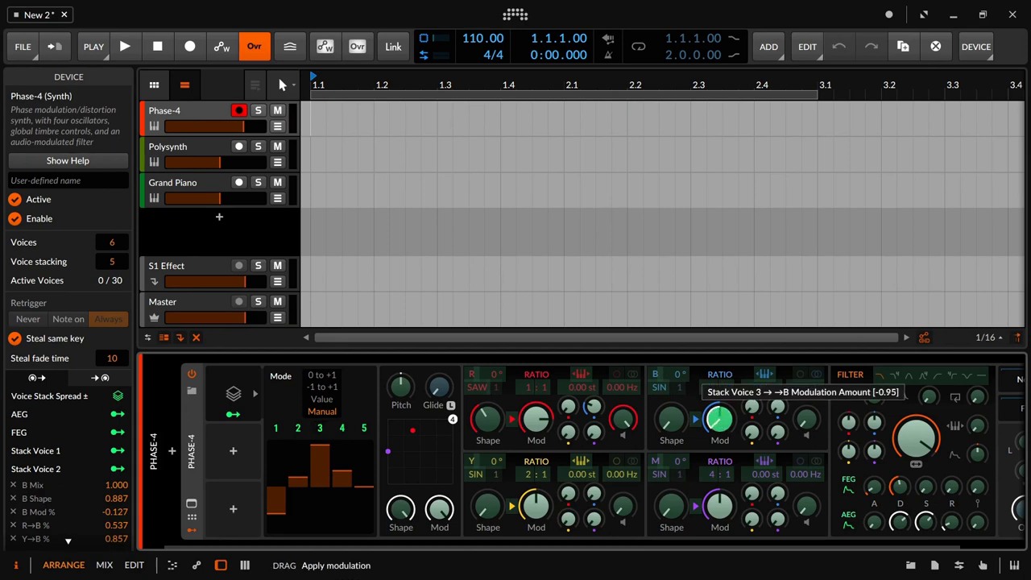
{"action": "left_click_drag", "start_coordinate": [671, 421], "coordinate": [672, 383]}
{"action": "left_click_drag", "start_coordinate": [808, 424], "coordinate": [753, 417]}
{"action": "left_click_drag", "start_coordinate": [751, 432], "coordinate": [754, 437]}
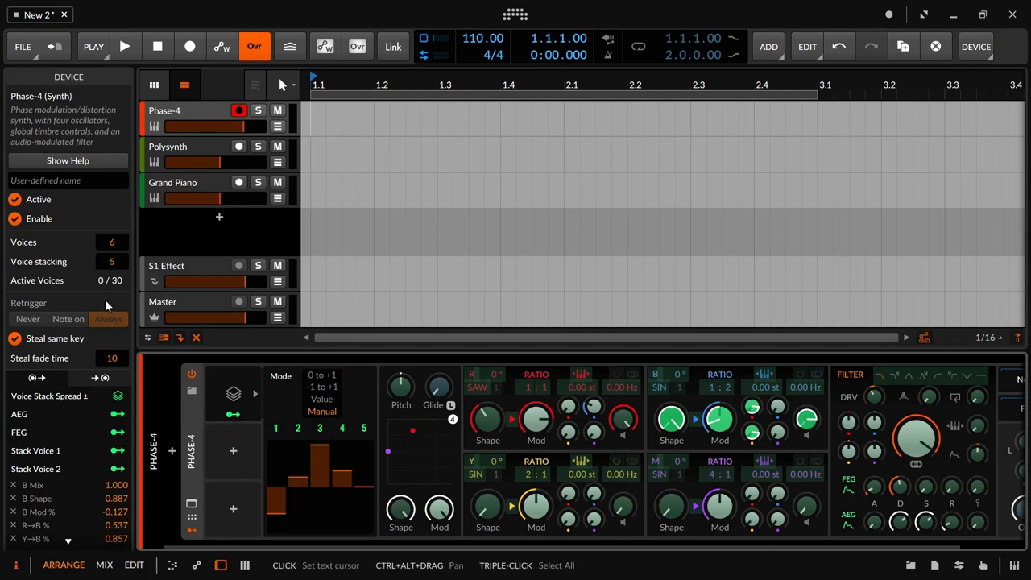
Finish mapping and review the Voice Stack modulator's list of mappings for each stack voice
{"action": "left_click", "coordinate": [234, 416]}
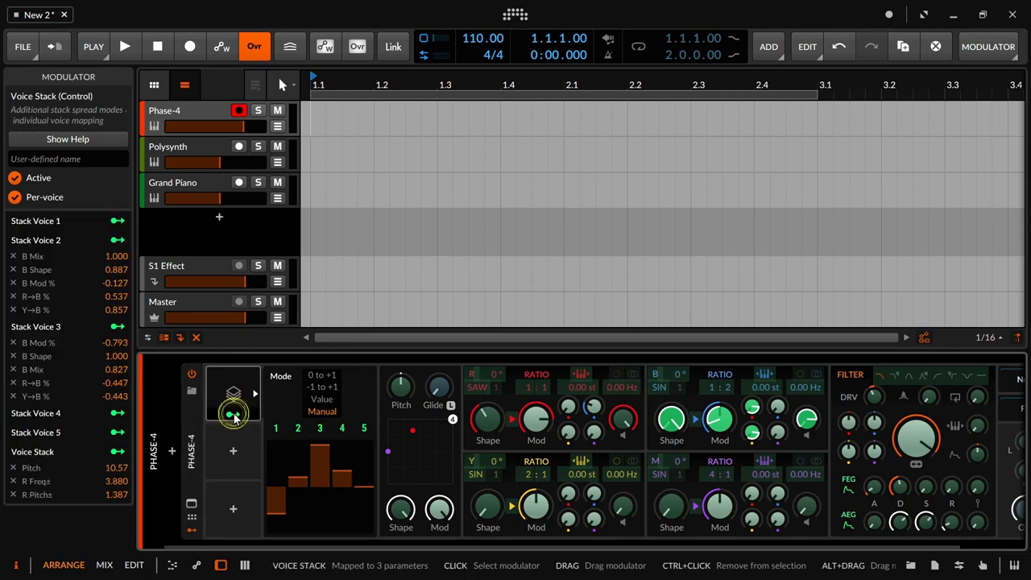
{"action": "left_click", "coordinate": [306, 431]}
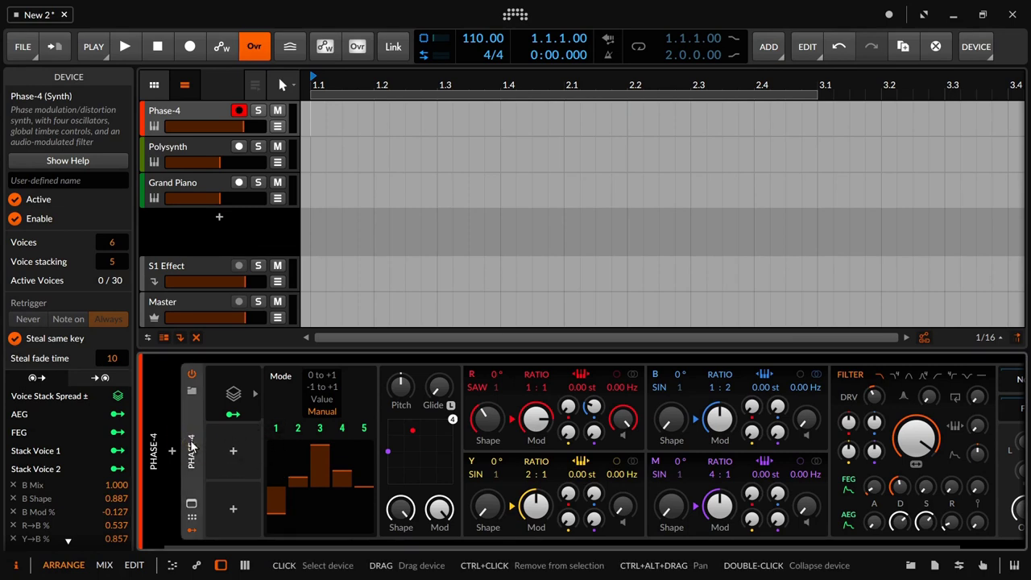
{"action": "left_click", "coordinate": [231, 391]}
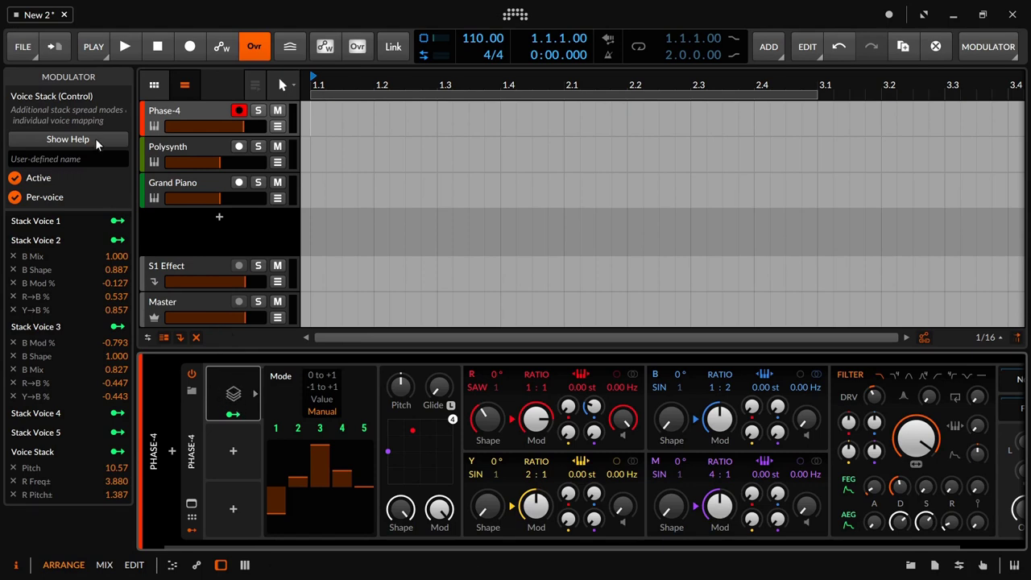
Wrap Phase-4 in one Instrument Layer container, reverting the surplus nested containers
{"action": "left_click", "coordinate": [190, 412]}
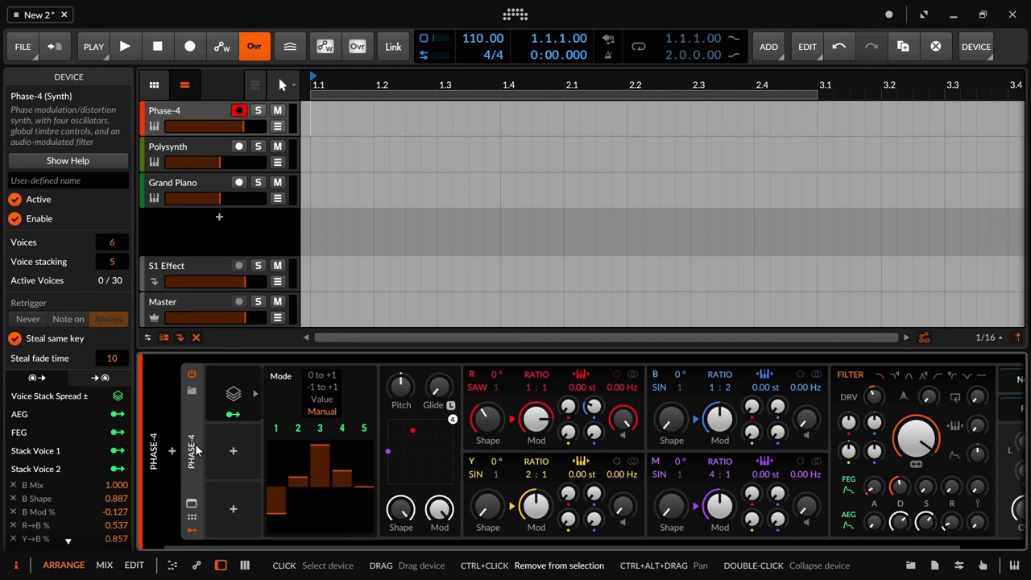
{"action": "key", "text": "ctrl+g"}
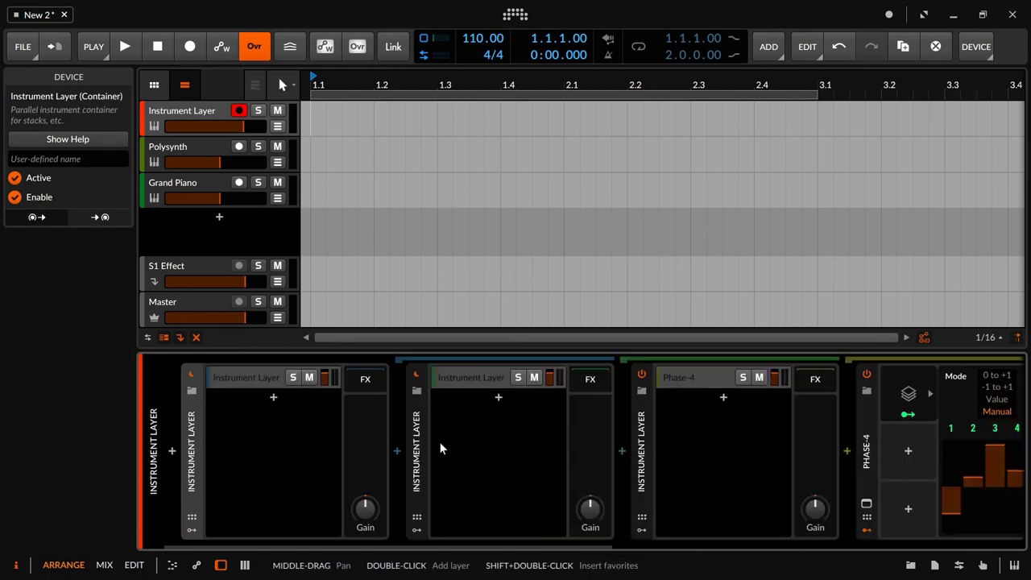
{"action": "key", "text": "Delete"}
{"action": "key", "text": "Delete"}
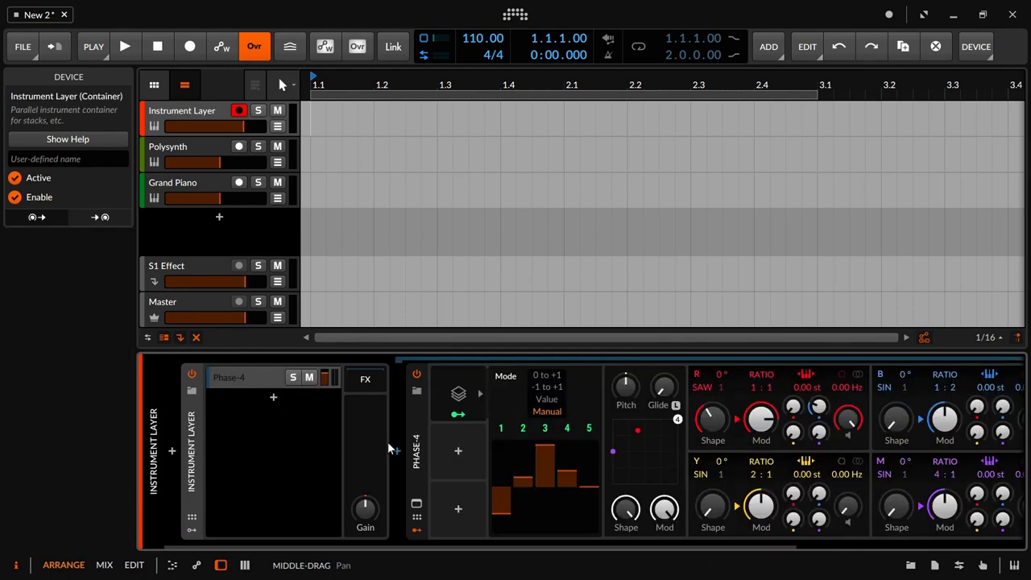
Duplicate the Phase-4 layer four times inside the Instrument Layer and inspect the second copy
{"action": "left_click", "coordinate": [240, 385]}
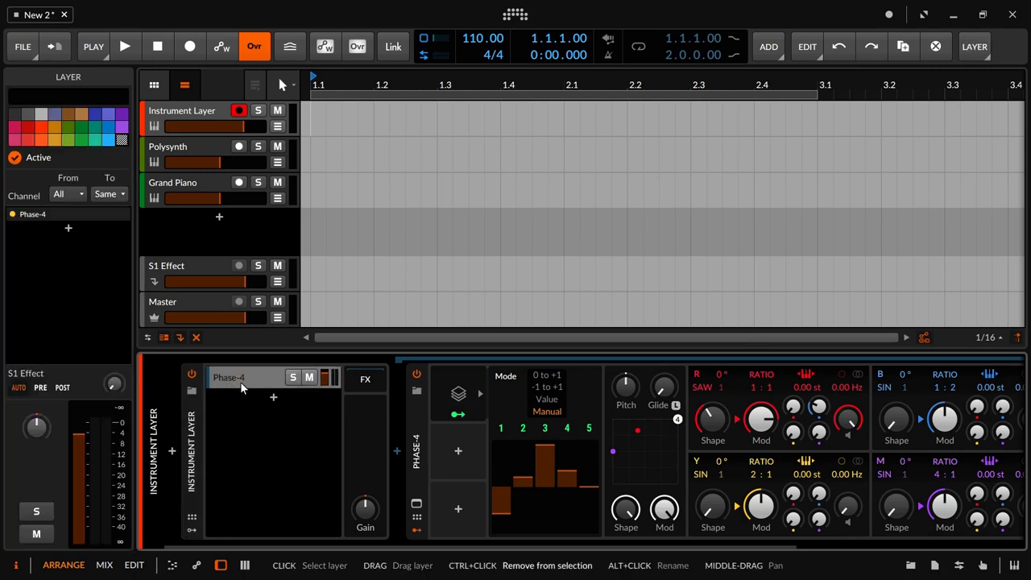
{"action": "key", "text": "ctrl+d"}
{"action": "key", "text": "ctrl+d"}
{"action": "key", "text": "ctrl+d"}
{"action": "key", "text": "ctrl+d"}
{"action": "left_click", "coordinate": [252, 401]}
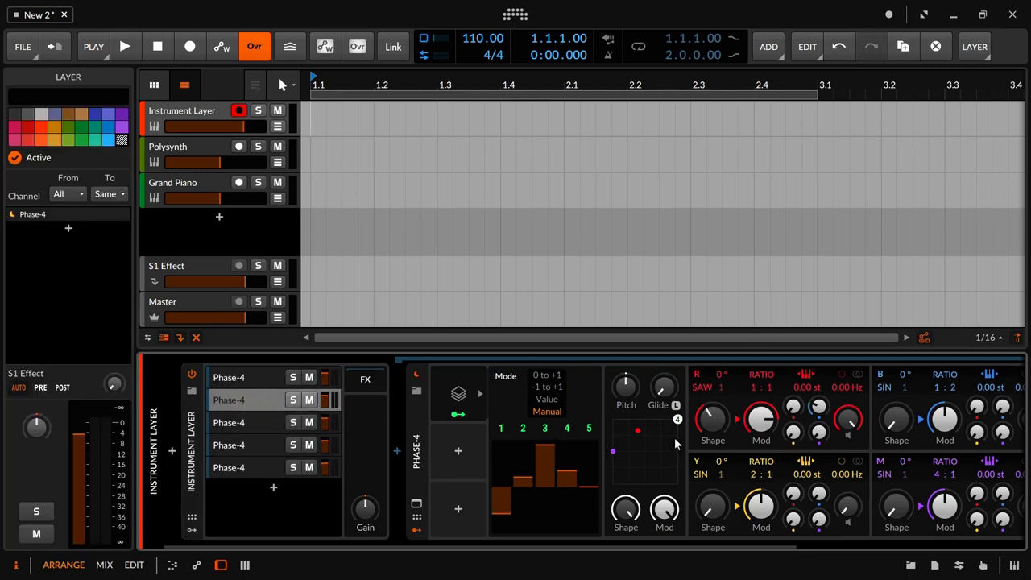
{"action": "left_click", "coordinate": [191, 438]}
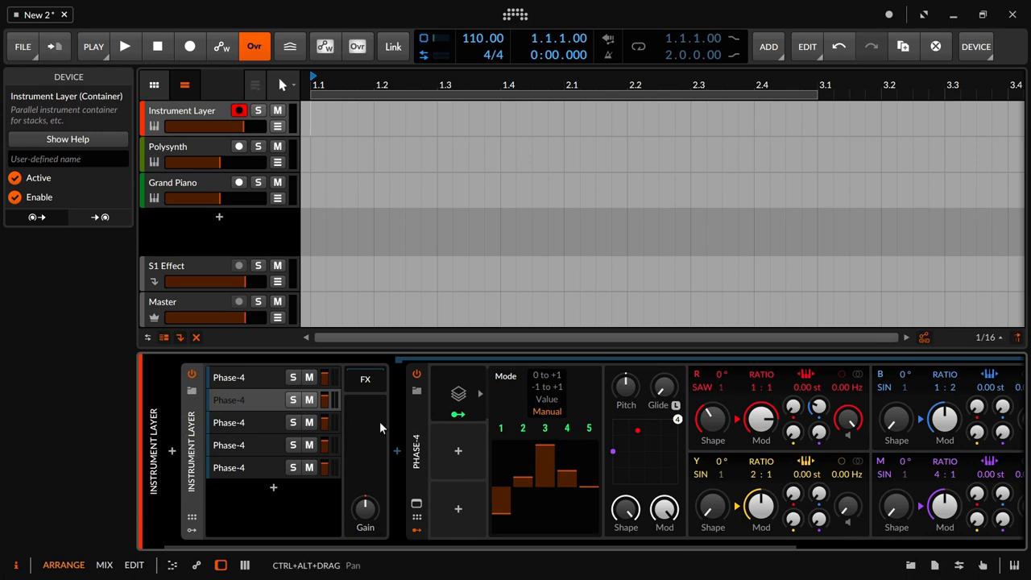
Undo the layer duplication and the Instrument Layer grouping around Phase-4
{"action": "key", "text": "ctrl+z"}
{"action": "key", "text": "ctrl+z"}
{"action": "key", "text": "ctrl+z"}
{"action": "key", "text": "ctrl+z"}
{"action": "key", "text": "ctrl+z"}
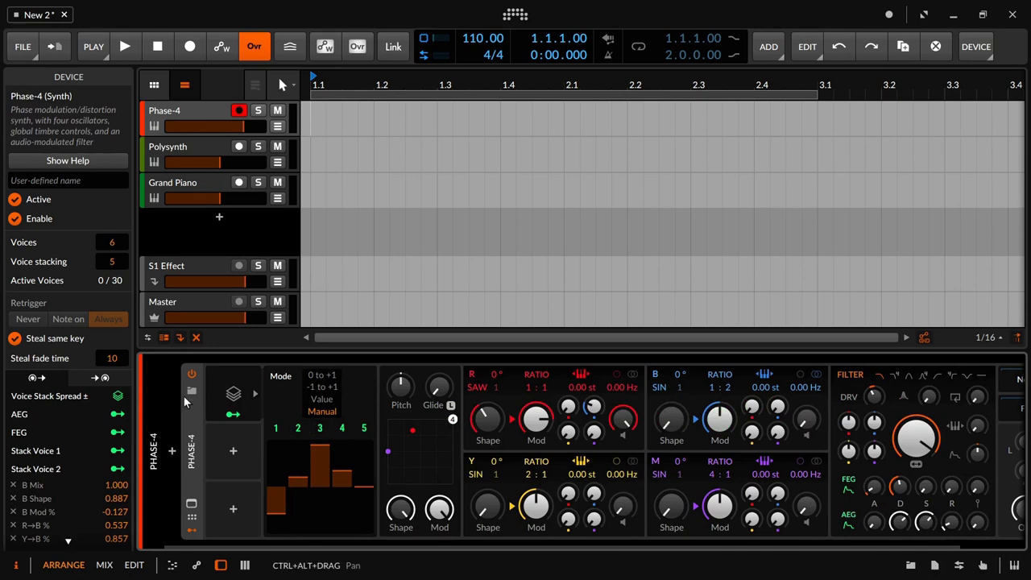
Remove the Y→B and B Mod mappings from Stack Voice 2 and the B Mix mapping from Stack Voice 3
{"action": "left_click", "coordinate": [211, 411]}
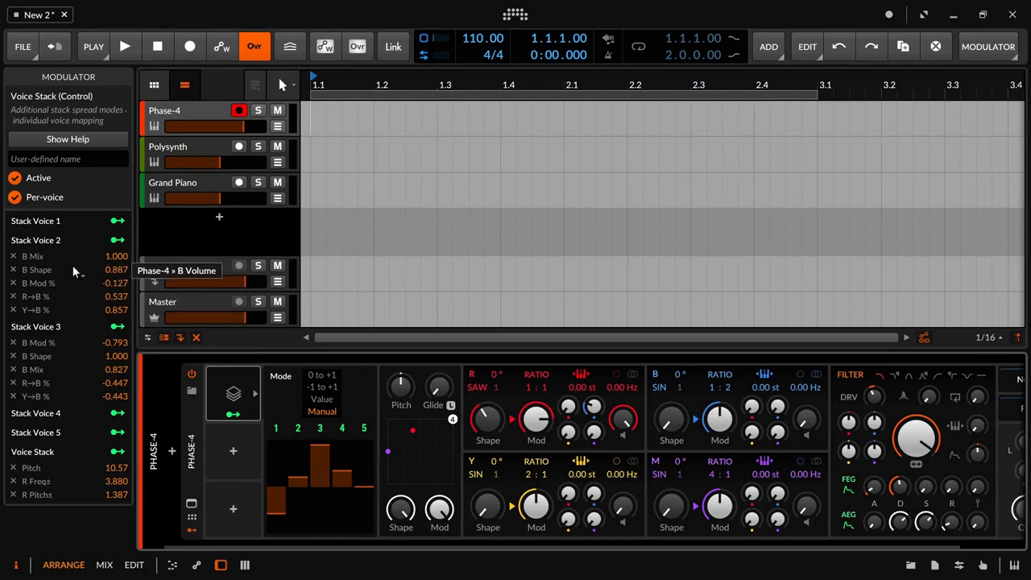
{"action": "left_click", "coordinate": [12, 310]}
{"action": "left_click", "coordinate": [13, 283]}
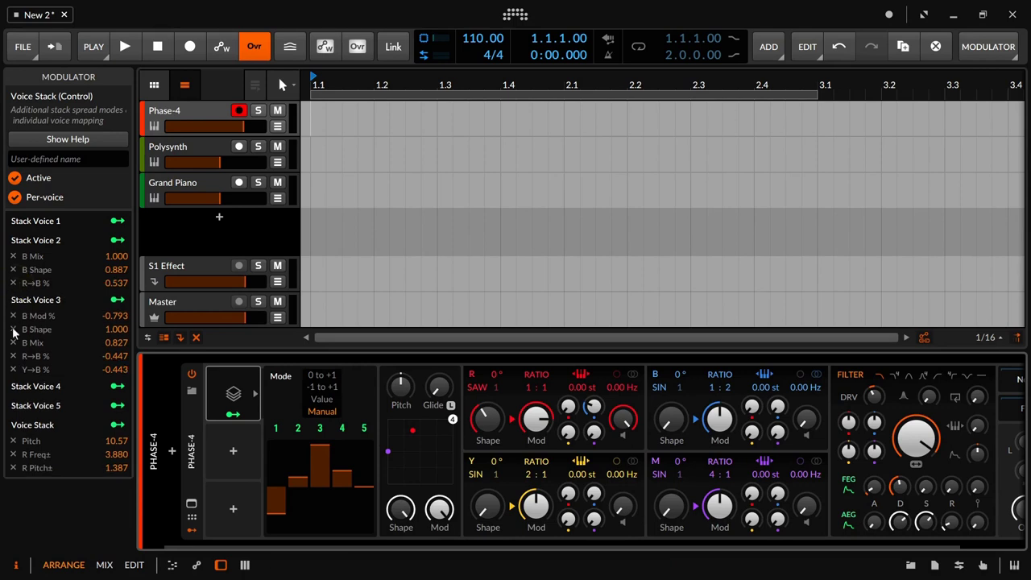
{"action": "left_click", "coordinate": [13, 343]}
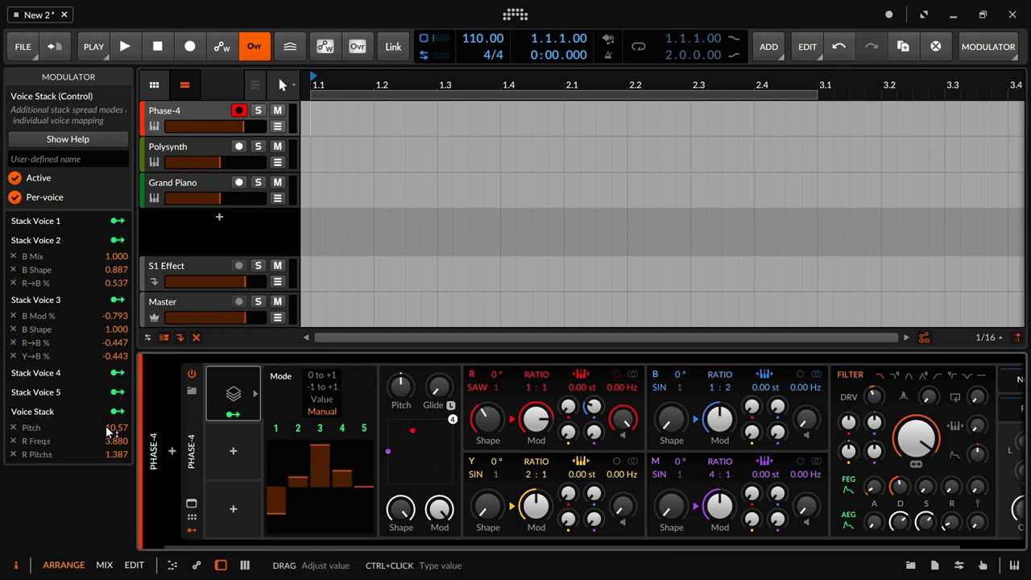